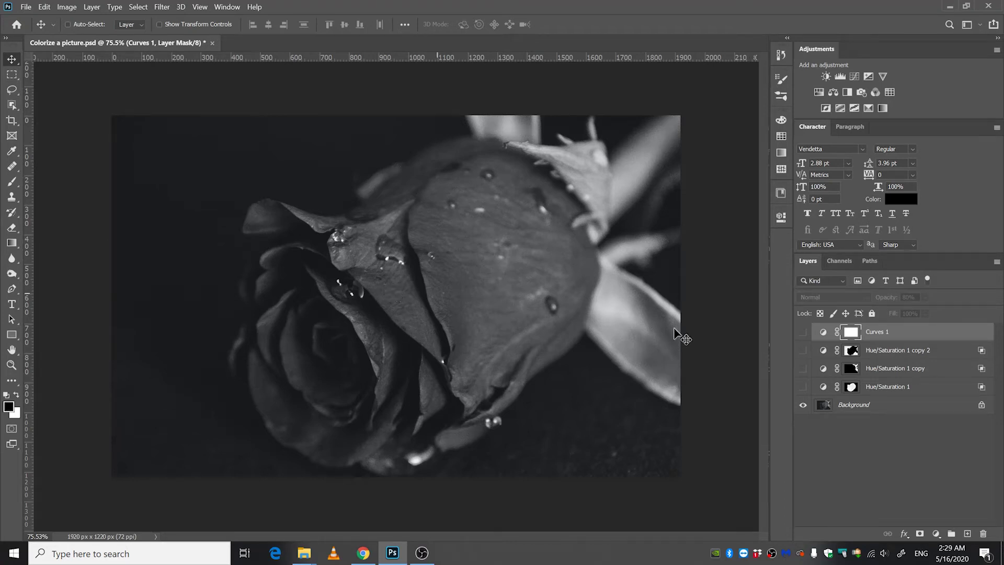
# Show the three Hue/Saturation layers and the Curves layer to preview the colorized rose.
pyautogui.click(803, 387)
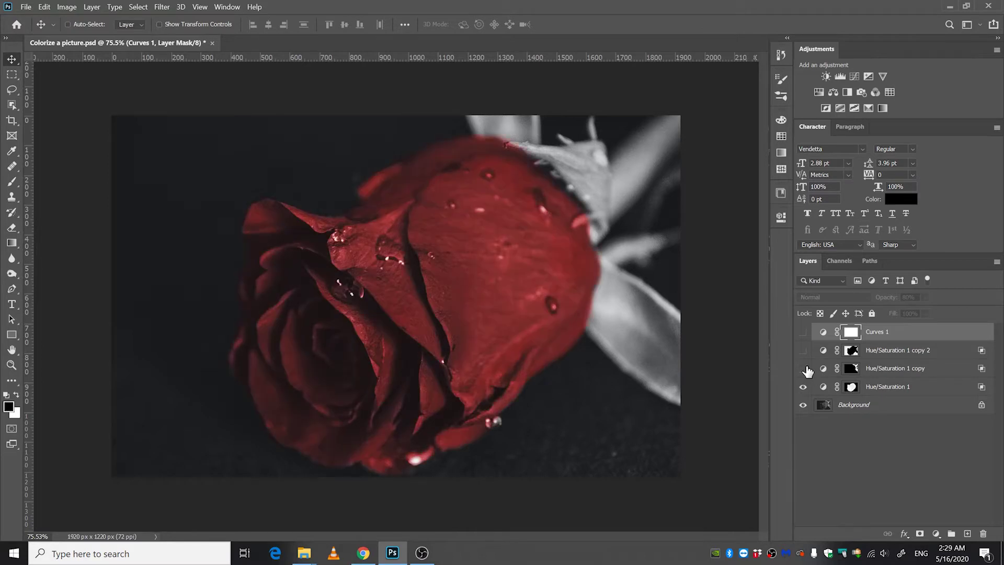
pyautogui.click(804, 369)
pyautogui.click(803, 349)
pyautogui.click(803, 331)
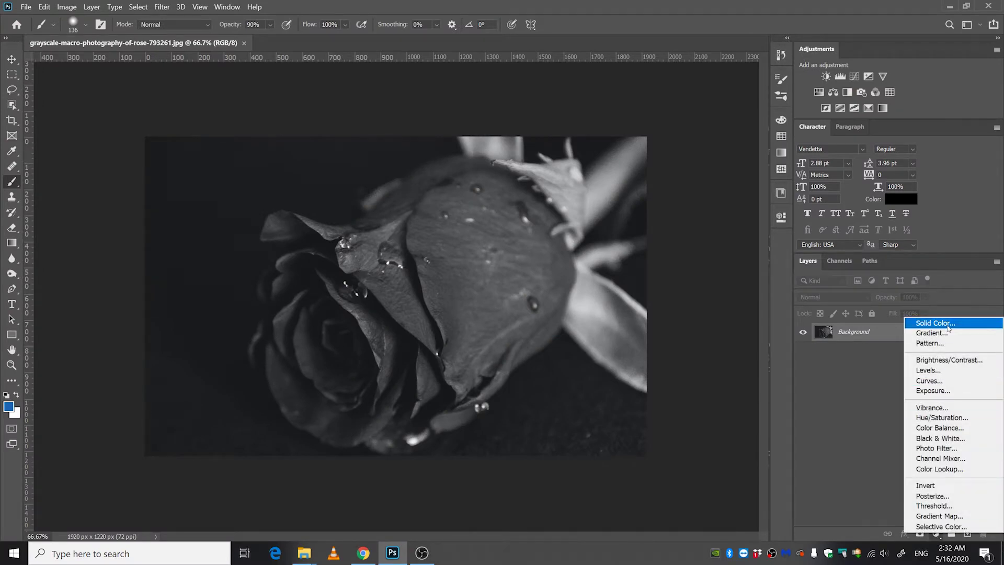
# Add a Hue/Saturation adjustment layer with Colorize enabled, Hue 360, Saturation 44 and Lightness -31.
pyautogui.click(930, 417)
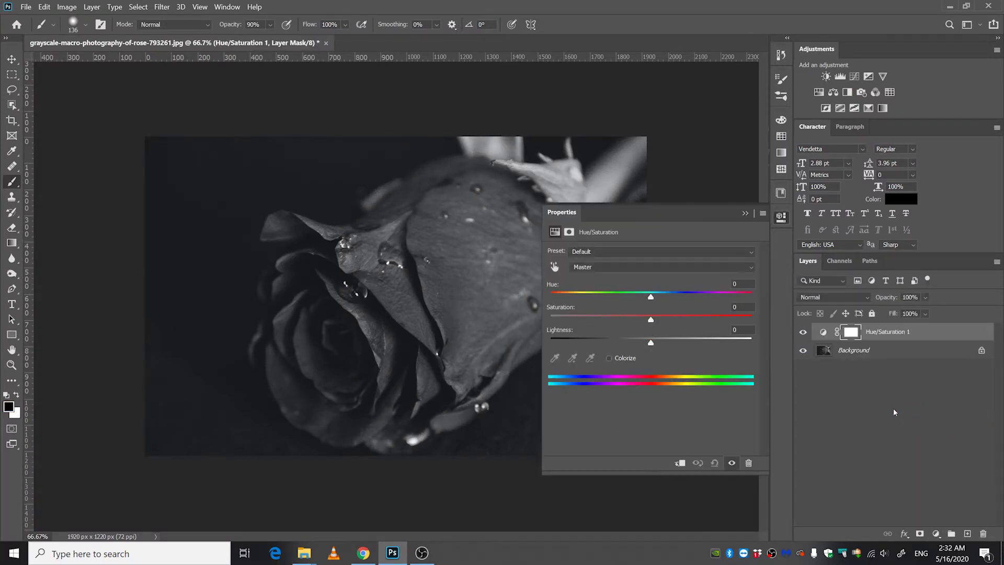
pyautogui.click(610, 357)
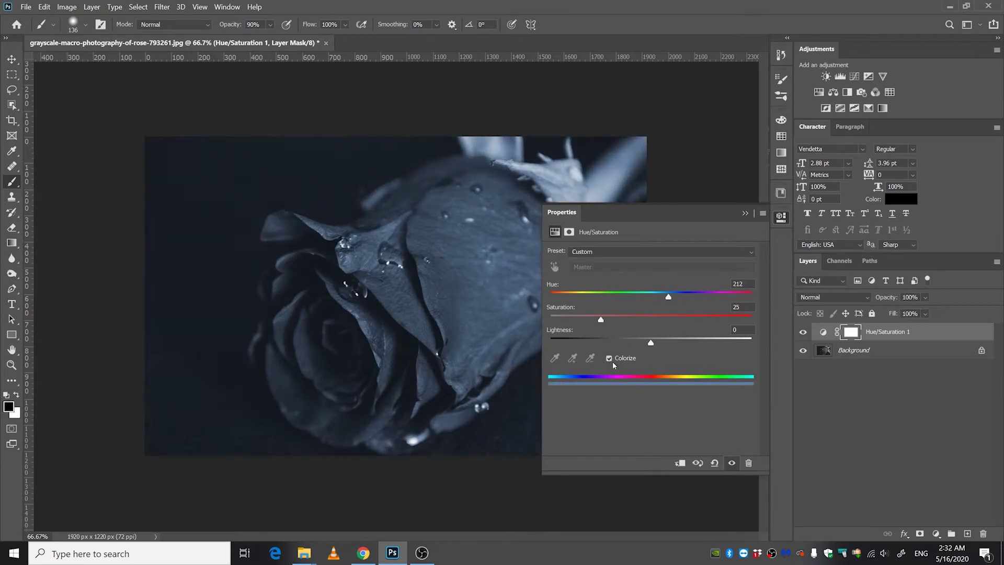
pyautogui.moveTo(666, 296); pyautogui.dragTo(720, 297)
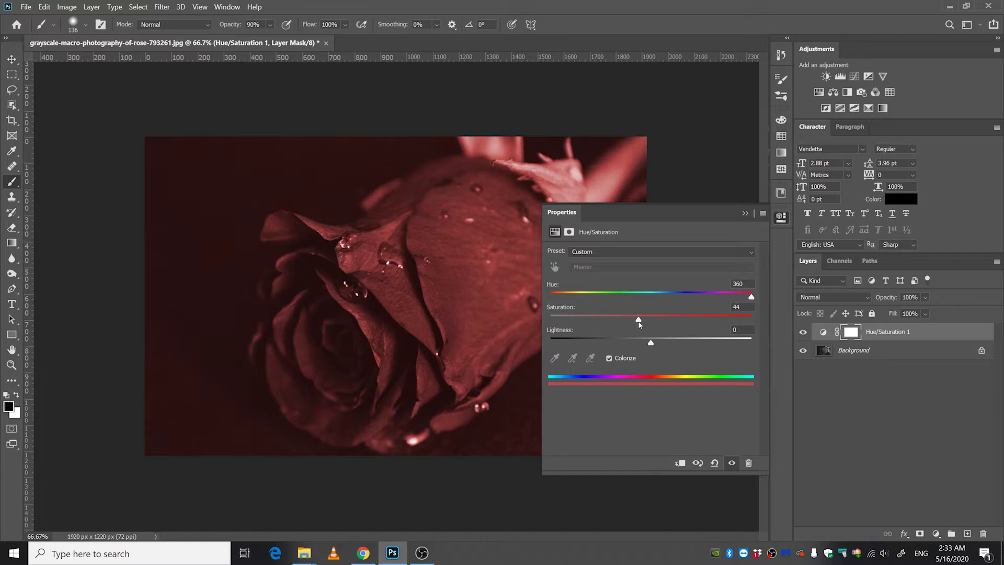
pyautogui.moveTo(651, 344); pyautogui.dragTo(618, 344)
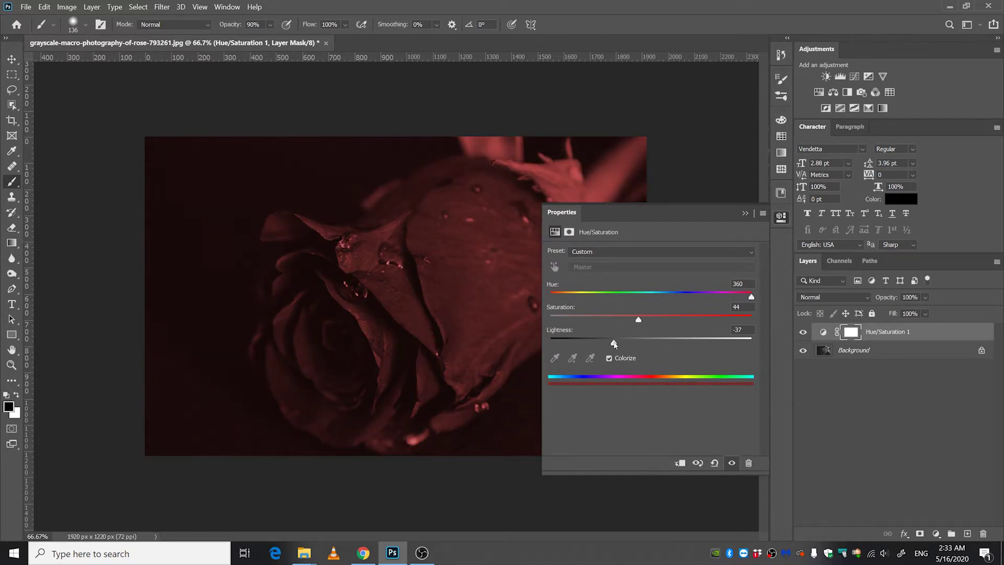
pyautogui.moveTo(613, 343); pyautogui.dragTo(619, 344)
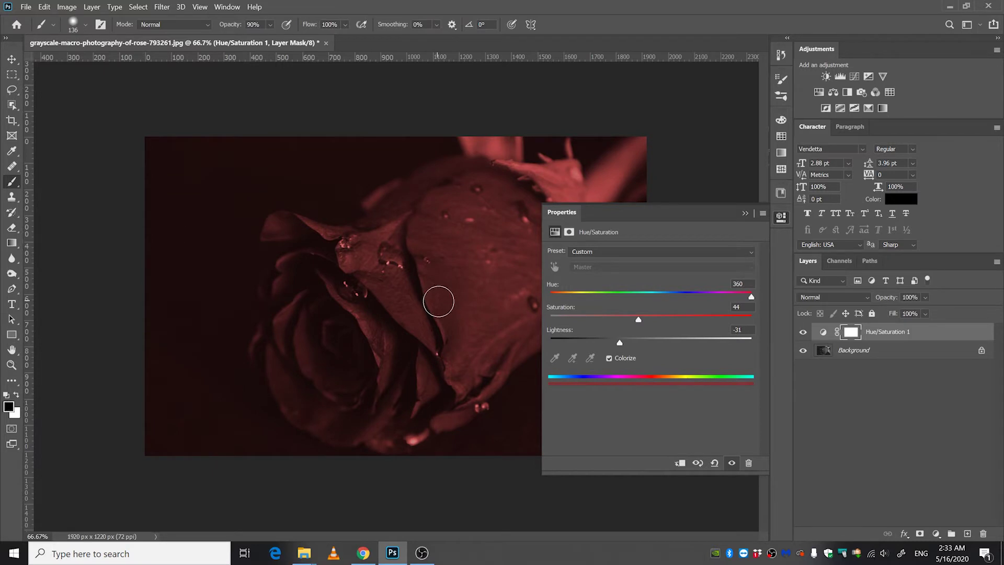
pyautogui.click(746, 212)
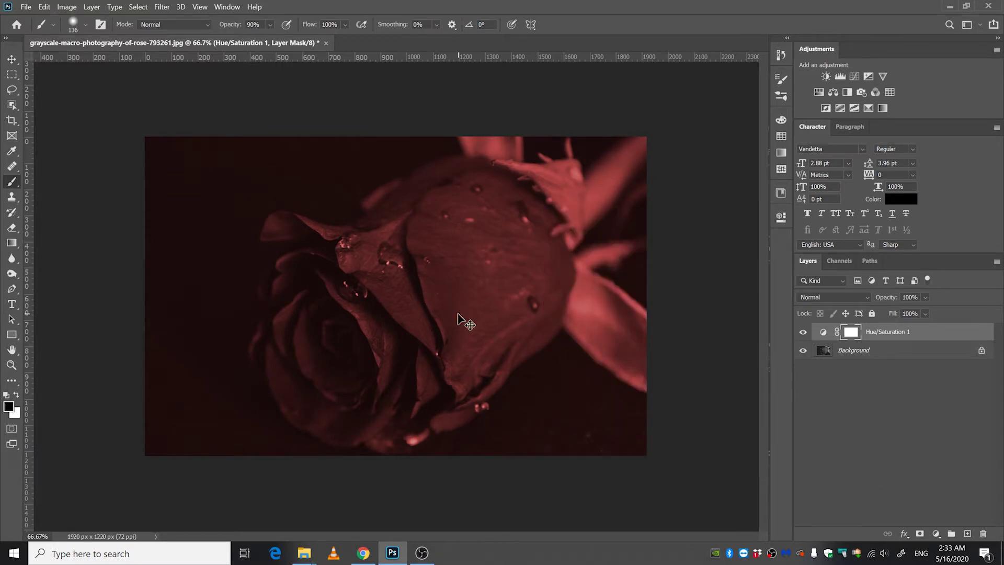
# Invert the Hue/Saturation mask to black and brush white over the rose so only the flower is tinted red.
pyautogui.press('\\')
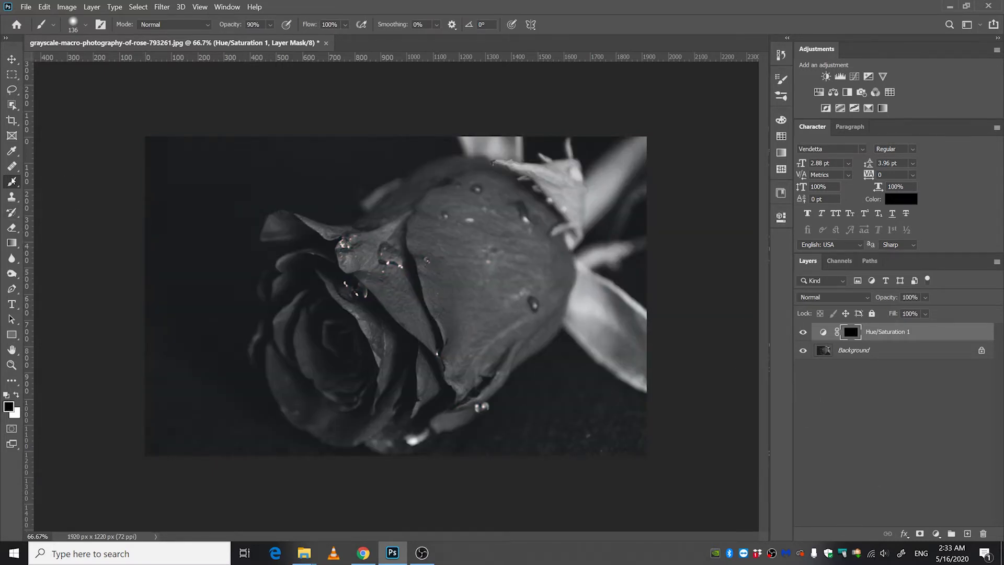
pyautogui.rightClick(12, 181)
pyautogui.click(49, 180)
pyautogui.scroll(2, 328, 261)
pyautogui.scroll(1, 329, 283)
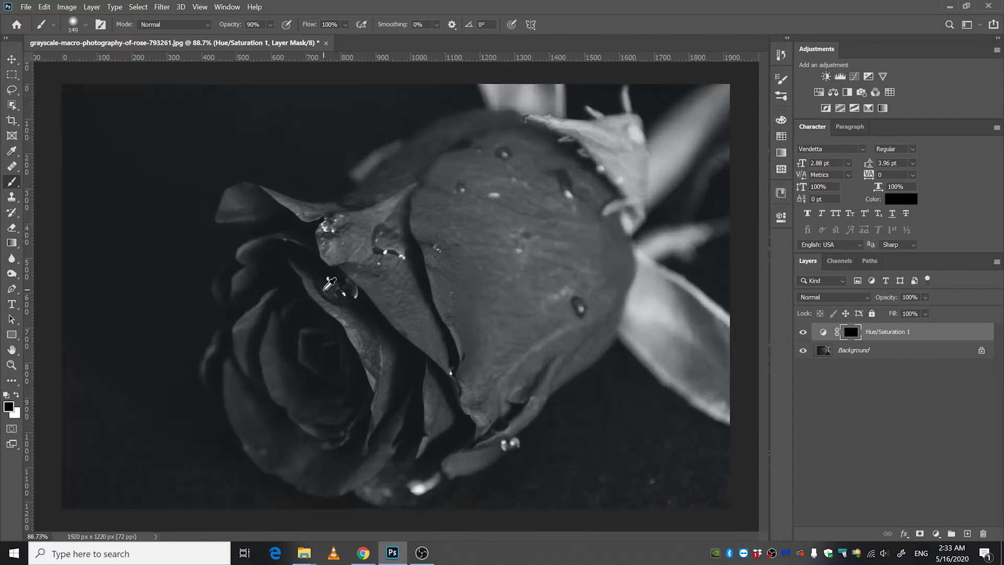
pyautogui.click(16, 396)
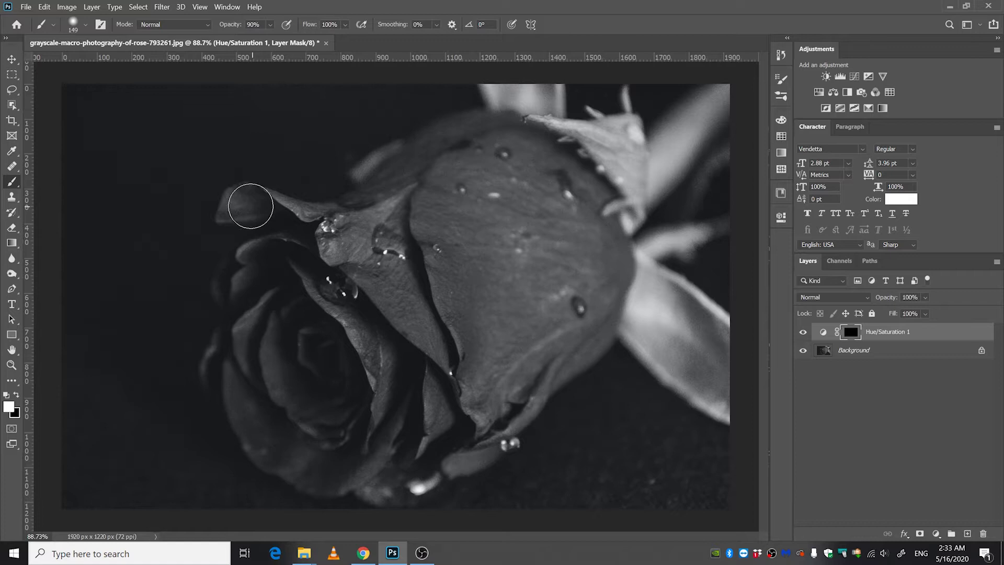
pyautogui.moveTo(249, 204)
pyautogui.mouseDown()
pyautogui.moveTo(240, 208)
pyautogui.moveTo(249, 230)
pyautogui.moveTo(237, 340)
pyautogui.moveTo(444, 455)
pyautogui.moveTo(533, 141)
pyautogui.moveTo(270, 207)
pyautogui.moveTo(531, 320)
pyautogui.moveTo(458, 284)
pyautogui.moveTo(447, 260)
pyautogui.mouseUp()
# Brush more white on the mask along the rose's outer petal edges to extend the red tint to its outline.
pyautogui.scroll(5, 354, 160)
pyautogui.keyDown('alt'); pyautogui.rightClick(387, 190); pyautogui.keyUp('alt')
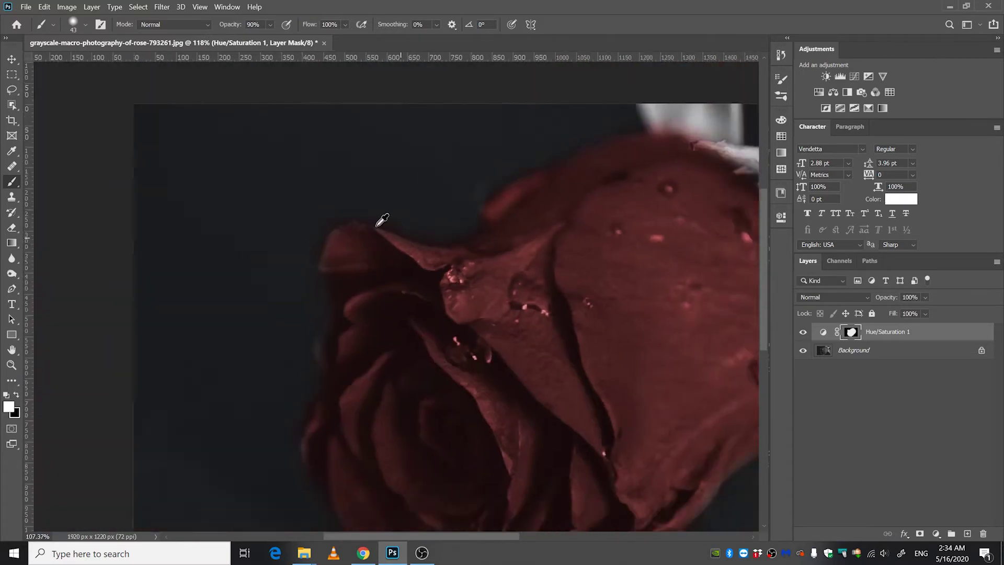
pyautogui.scroll(-3, 332, 331)
pyautogui.scroll(3, 246, 247)
pyautogui.moveTo(264, 242)
pyautogui.mouseDown()
pyautogui.moveTo(376, 240)
pyautogui.moveTo(355, 262)
pyautogui.moveTo(329, 251)
pyautogui.moveTo(307, 422)
pyautogui.moveTo(327, 364)
pyautogui.moveTo(329, 376)
pyautogui.mouseUp()
pyautogui.scroll(3, 335, 246)
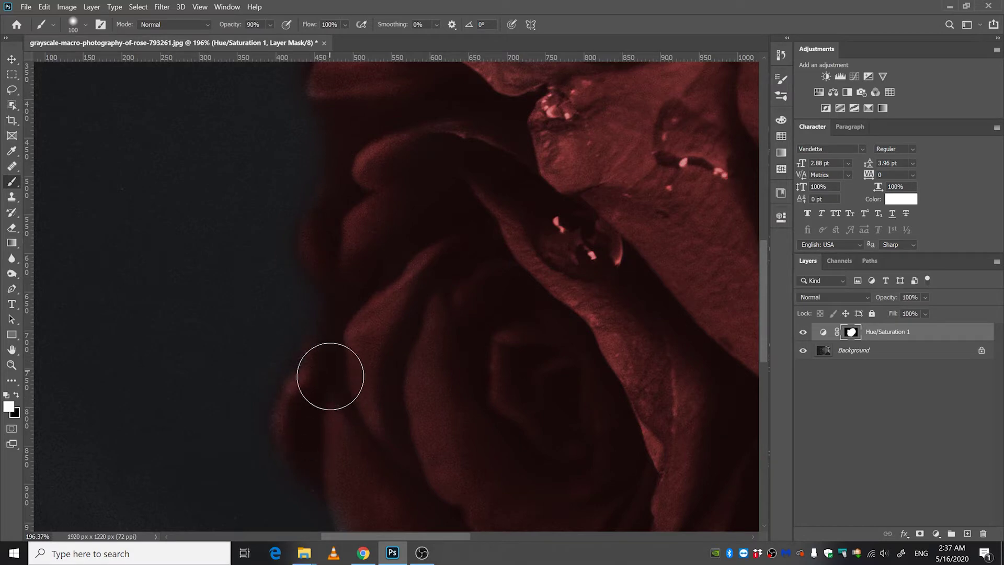
pyautogui.moveTo(410, 417); pyautogui.dragTo(253, 105)
pyautogui.moveTo(494, 389); pyautogui.dragTo(382, 378)
pyautogui.moveTo(382, 378); pyautogui.dragTo(381, 361)
pyautogui.moveTo(648, 157); pyautogui.dragTo(340, 335)
pyautogui.moveTo(649, 157); pyautogui.dragTo(339, 334)
pyautogui.hscroll(-1, 251, 408)
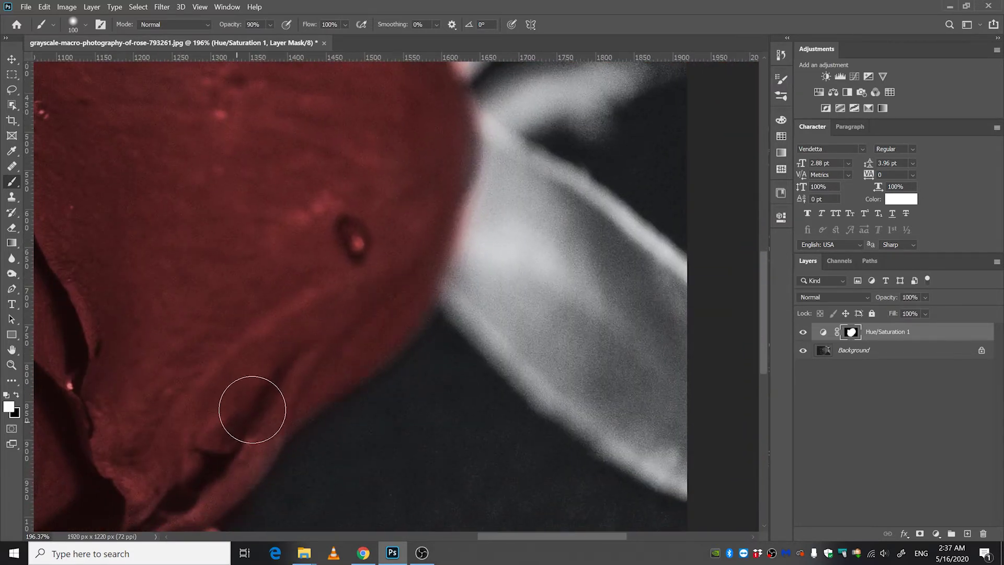
# Brush black on the mask along the upper and outer petal edges to remove red spill from the background.
pyautogui.scroll(3, 437, 242)
pyautogui.hscroll(-8, 437, 242)
pyautogui.hscroll(-1, 524, 223)
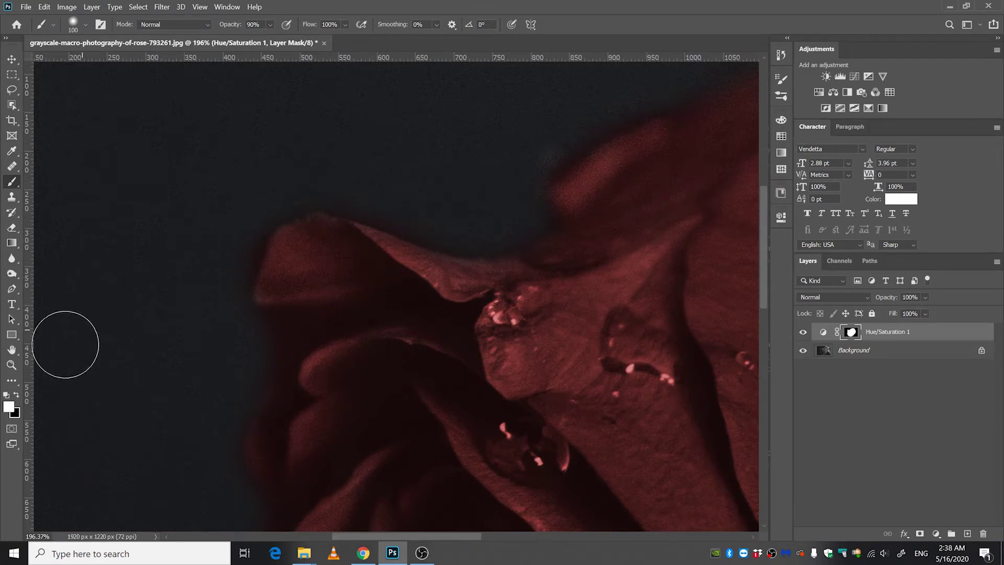
pyautogui.click(18, 396)
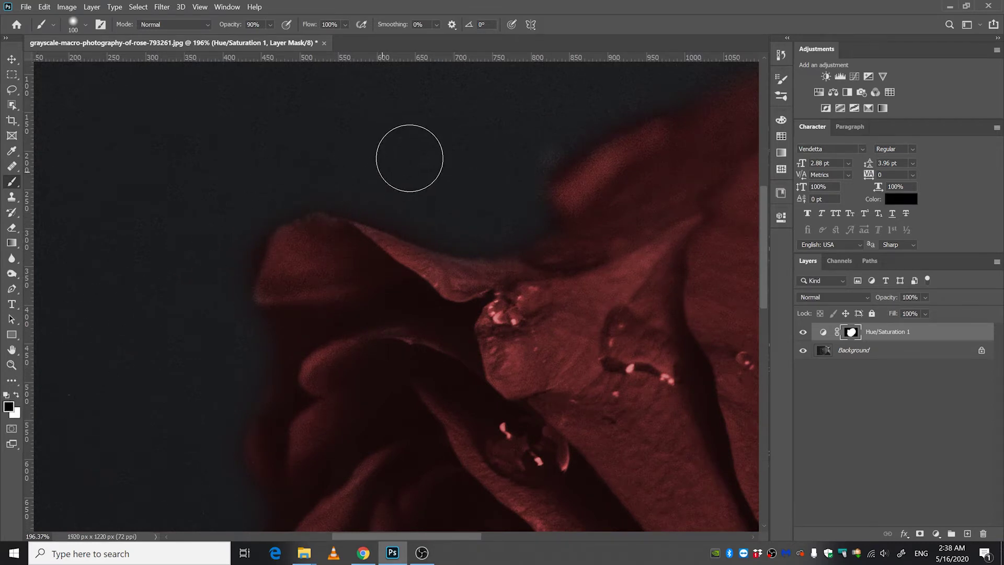
pyautogui.moveTo(434, 214); pyautogui.dragTo(374, 214)
pyautogui.scroll(3, 372, 214)
pyautogui.moveTo(199, 388); pyautogui.dragTo(398, 156)
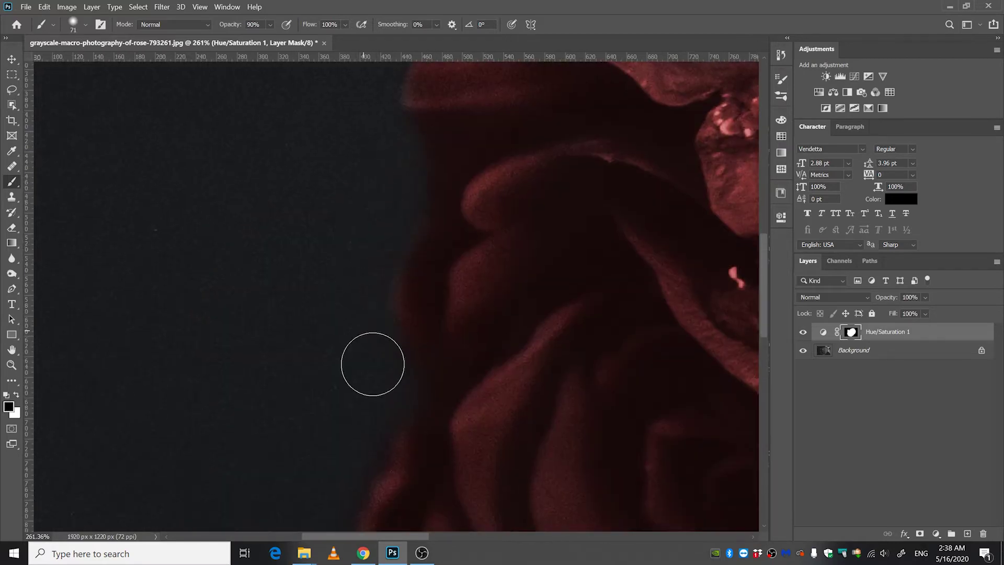
pyautogui.moveTo(335, 460); pyautogui.dragTo(368, 267)
# Refine the rose mask's outline, alternating white and black brush strokes around the petals.
pyautogui.press('x')
pyautogui.moveTo(539, 434); pyautogui.dragTo(390, 180)
pyautogui.moveTo(695, 361); pyautogui.dragTo(459, 273)
pyautogui.moveTo(628, 104)
pyautogui.mouseDown()
pyautogui.moveTo(509, 277)
pyautogui.moveTo(471, 444)
pyautogui.mouseUp()
pyautogui.press('x')
pyautogui.moveTo(549, 300); pyautogui.dragTo(488, 300)
pyautogui.moveTo(455, 329); pyautogui.dragTo(502, 299)
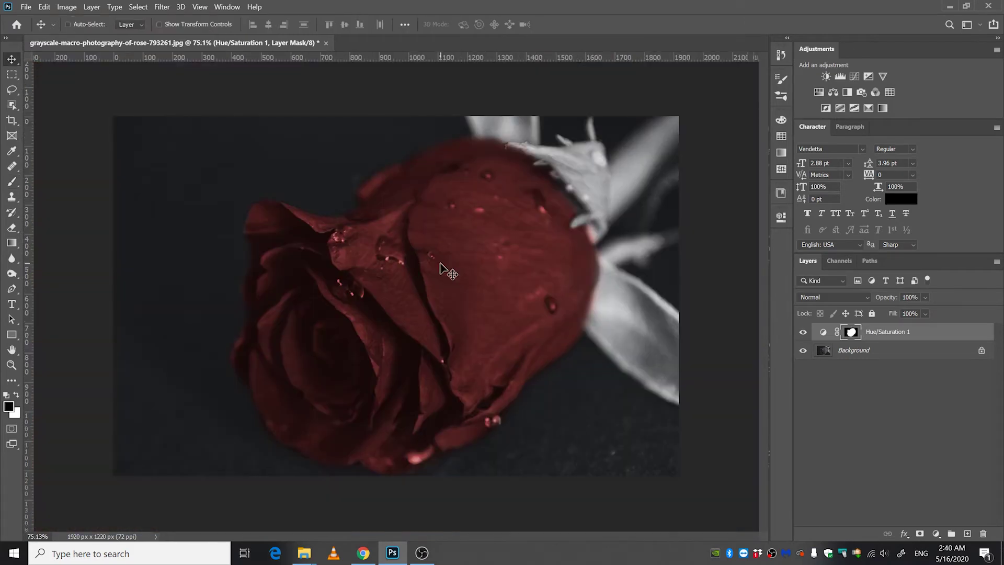
# Duplicate the Hue/Saturation 1 layer and delete the duplicate's layer mask.
pyautogui.click(897, 329)
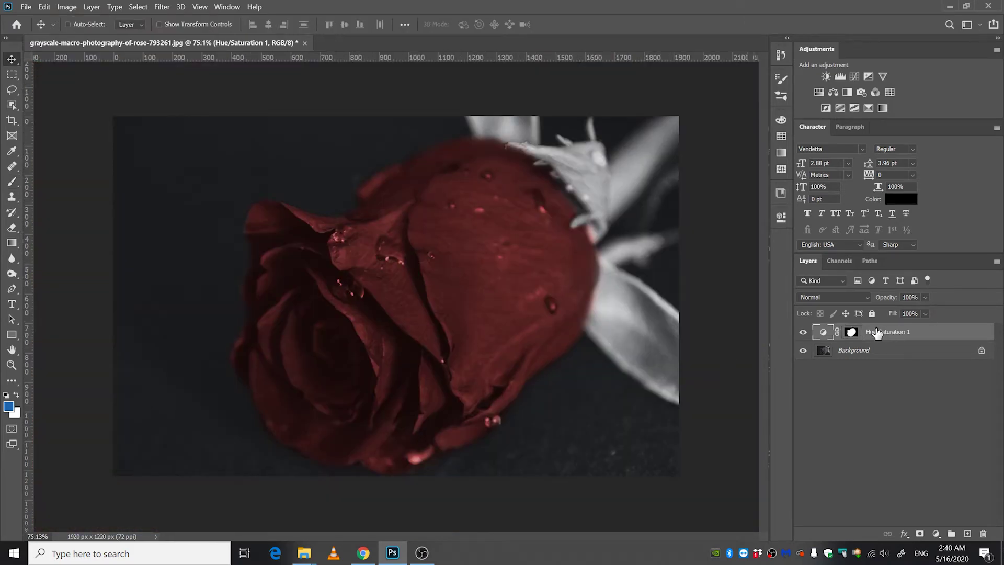
pyautogui.rightClick(886, 333)
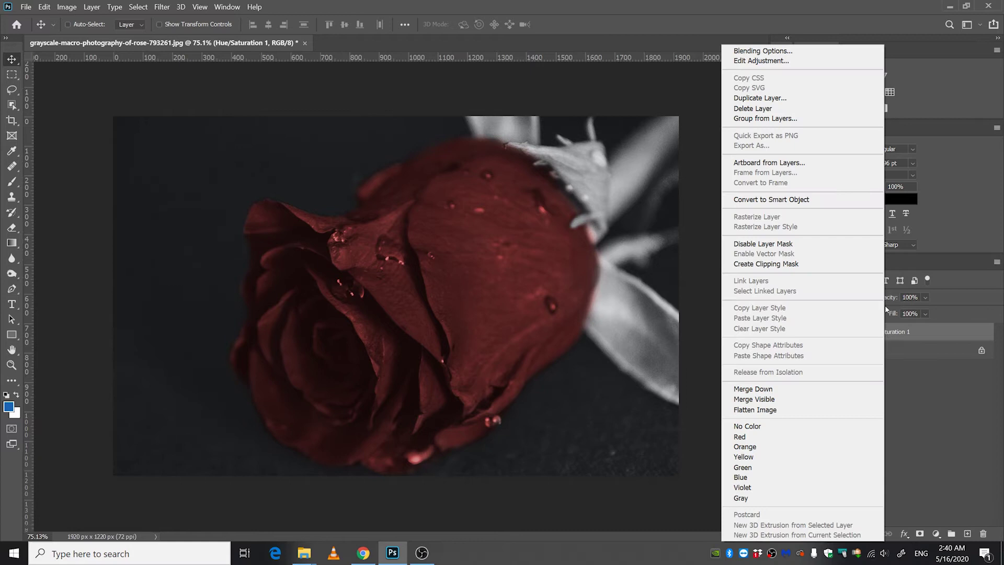
pyautogui.click(778, 97)
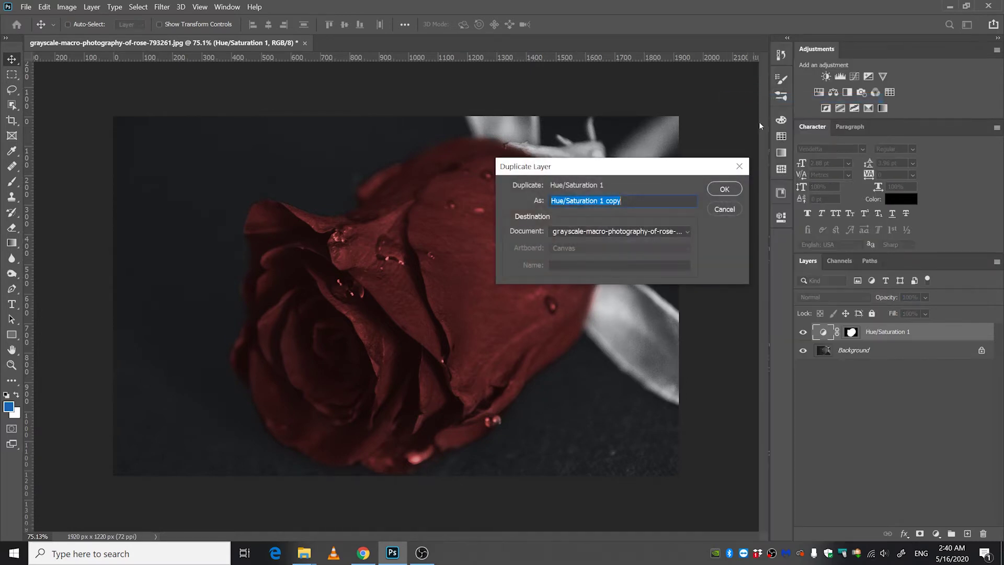
pyautogui.click(725, 188)
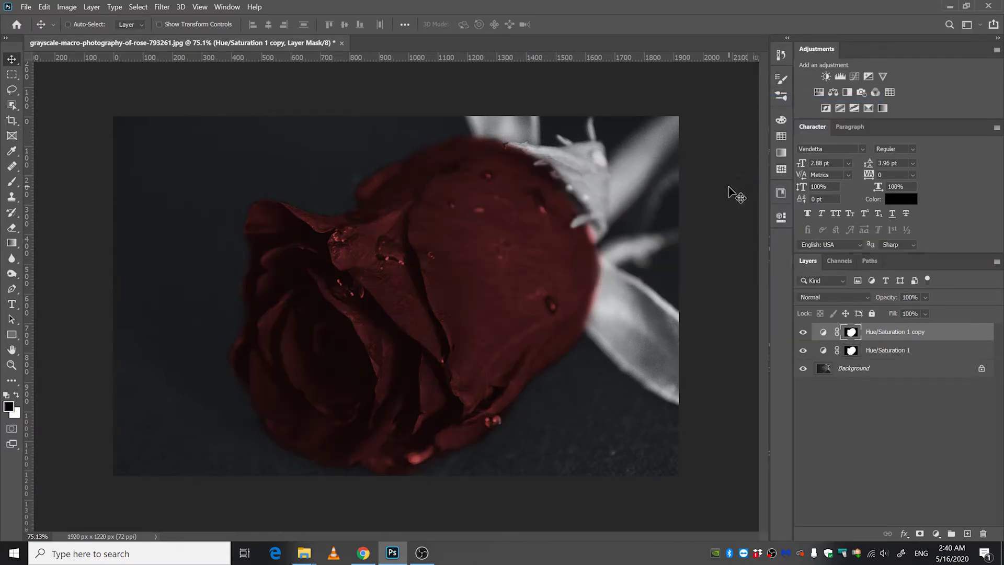
pyautogui.rightClick(851, 336)
pyautogui.click(871, 357)
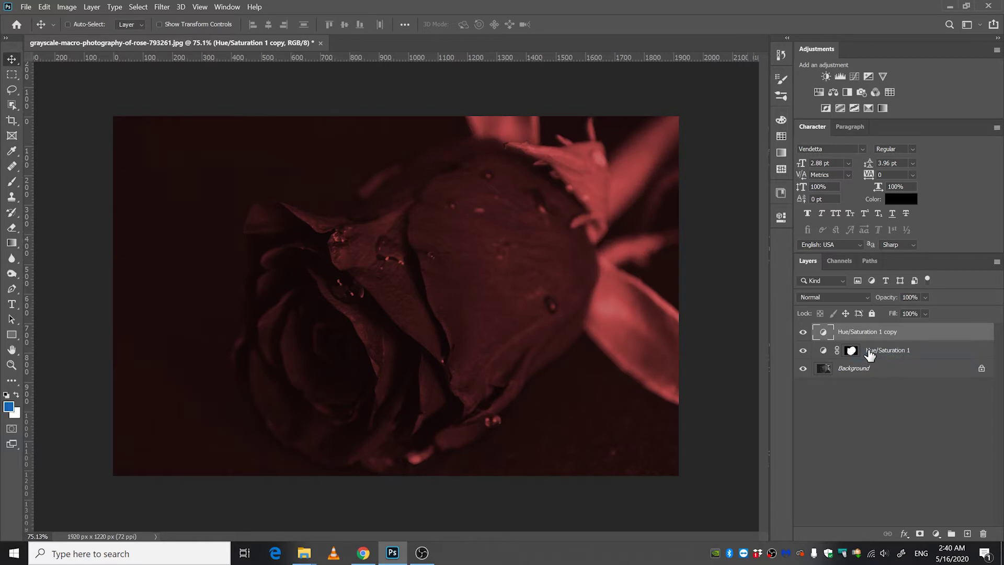
# Recolor the duplicated adjustment to green with Hue 126, Saturation 35 and Lightness -43.
pyautogui.doubleClick(824, 333)
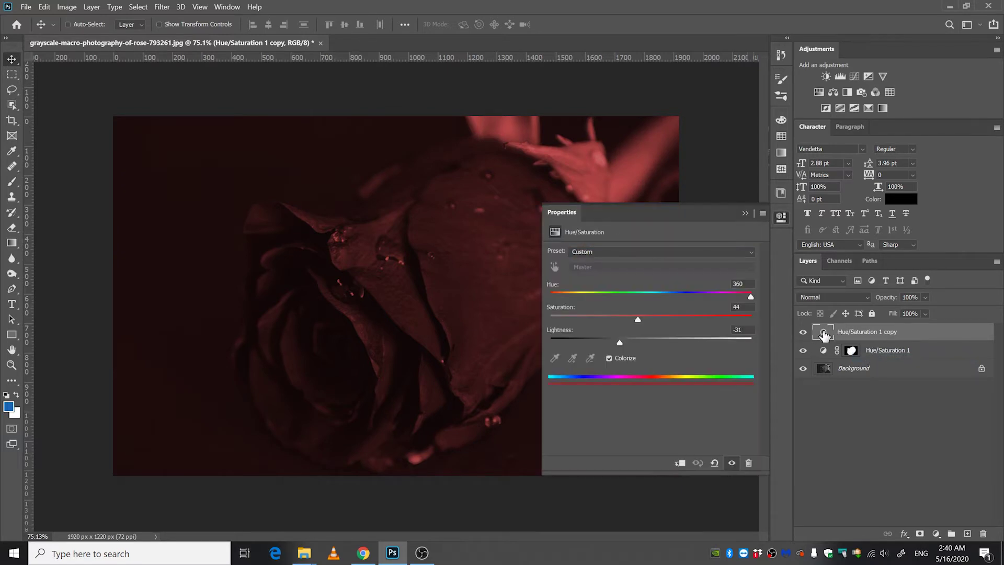
pyautogui.moveTo(749, 297); pyautogui.dragTo(647, 298)
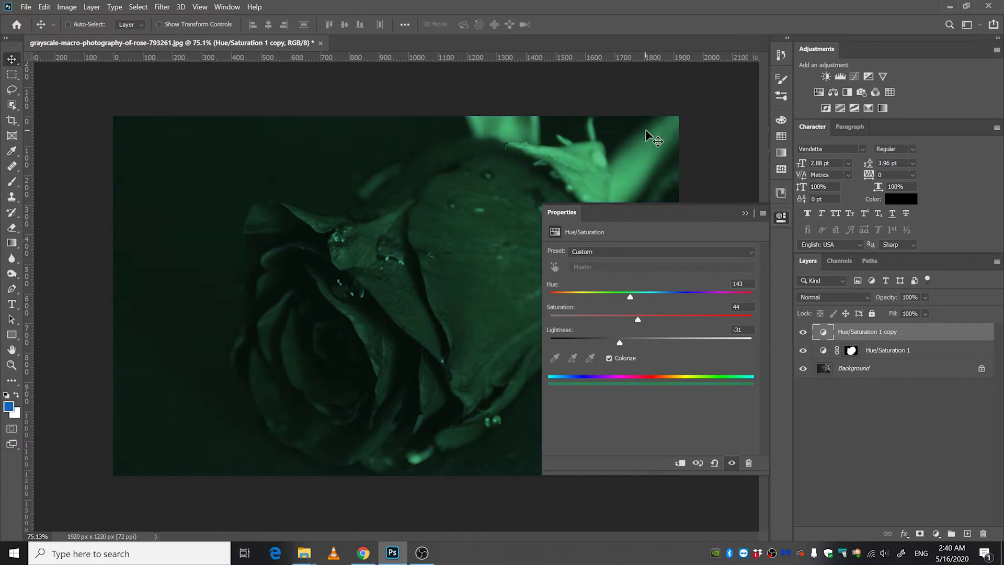
pyautogui.moveTo(629, 300); pyautogui.dragTo(626, 300)
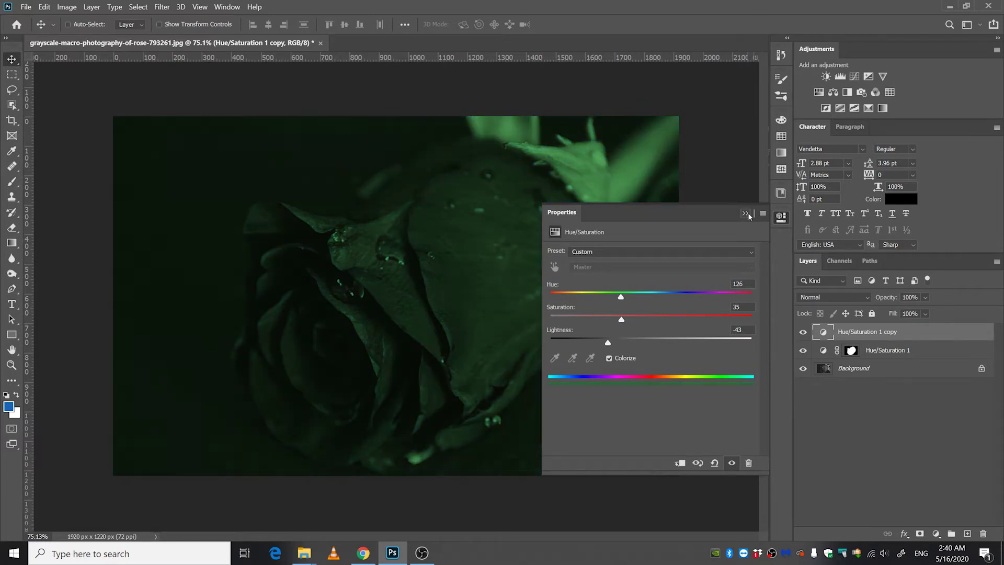
pyautogui.click(745, 212)
# Add a layer mask to the green adjustment, invert it to black, and brush white over the stem and sepals.
pyautogui.click(920, 534)
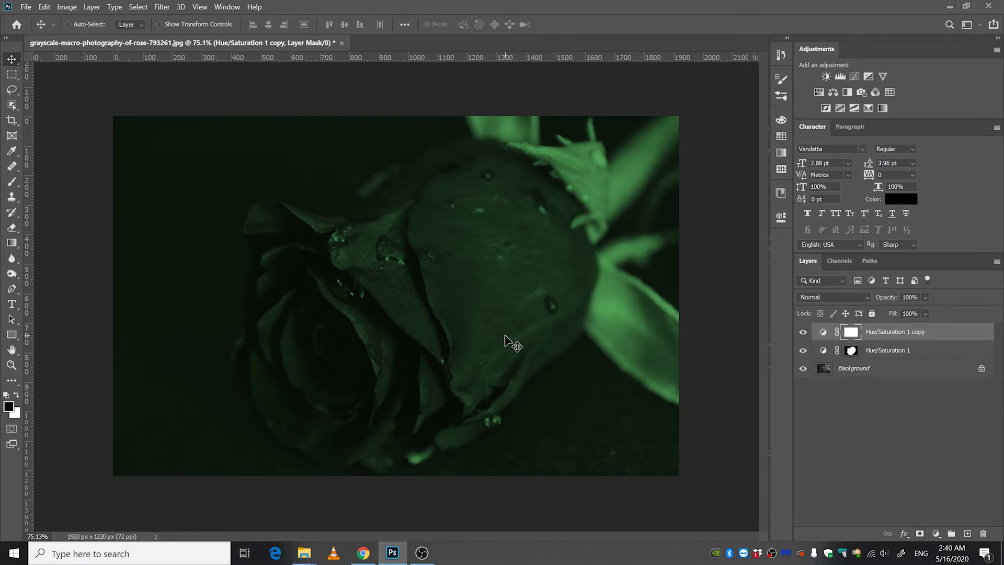
pyautogui.hotkey('ctrl', 'i')
pyautogui.press('b')
pyautogui.scroll(2, 686, 119)
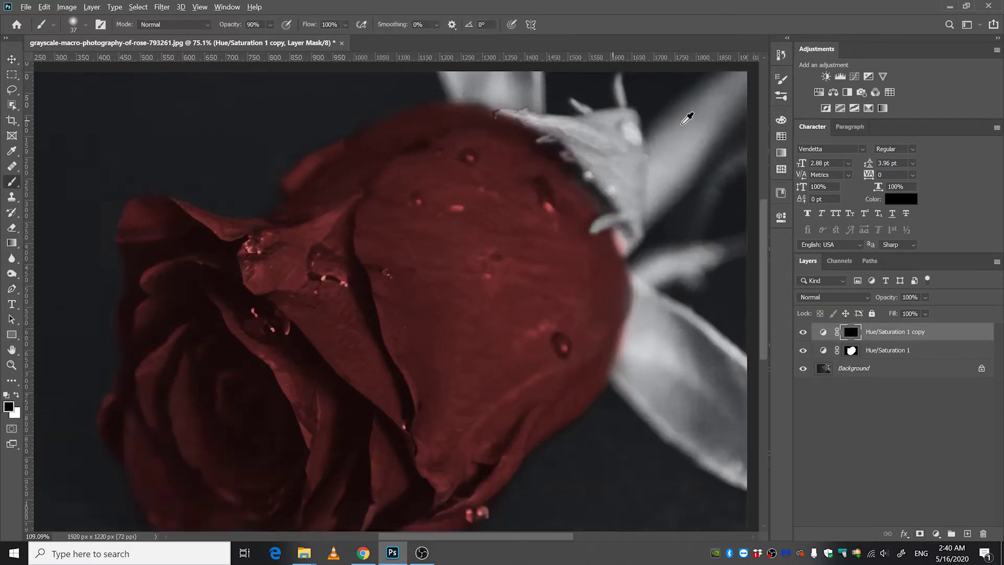
pyautogui.scroll(1, 682, 124)
pyautogui.moveTo(682, 123); pyautogui.dragTo(567, 204)
pyautogui.scroll(2, 565, 154)
pyautogui.moveTo(630, 177); pyautogui.dragTo(656, 177)
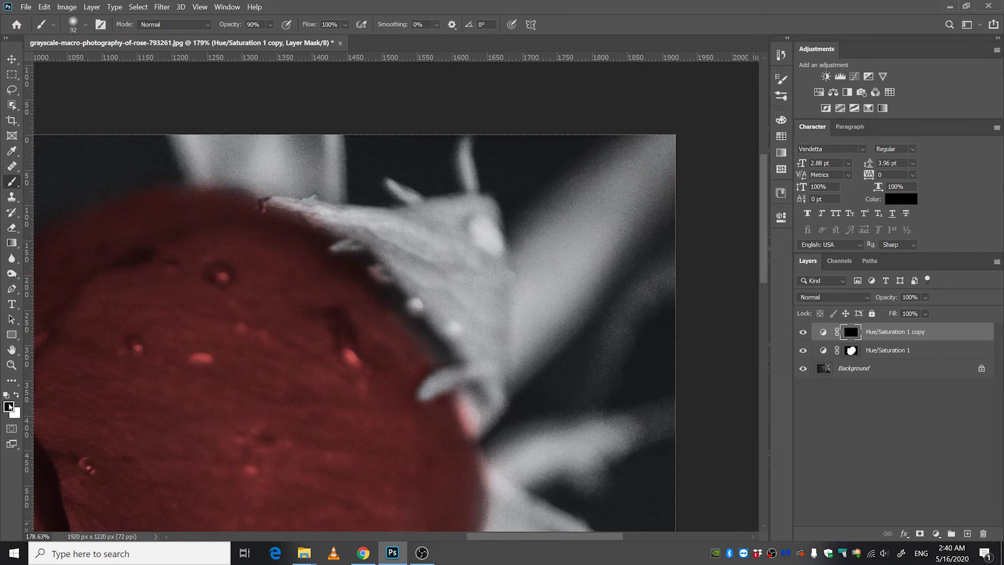
pyautogui.press('x')
pyautogui.moveTo(648, 139)
pyautogui.mouseDown()
pyautogui.moveTo(522, 347)
pyautogui.moveTo(283, 207)
pyautogui.mouseUp()
# Brush the green mask over the small sepal tips beside the rose and the remaining leaves.
pyautogui.moveTo(426, 265); pyautogui.dragTo(391, 265)
pyautogui.moveTo(453, 327); pyautogui.dragTo(475, 421)
pyautogui.scroll(4, 449, 378)
pyautogui.moveTo(450, 372); pyautogui.dragTo(409, 398)
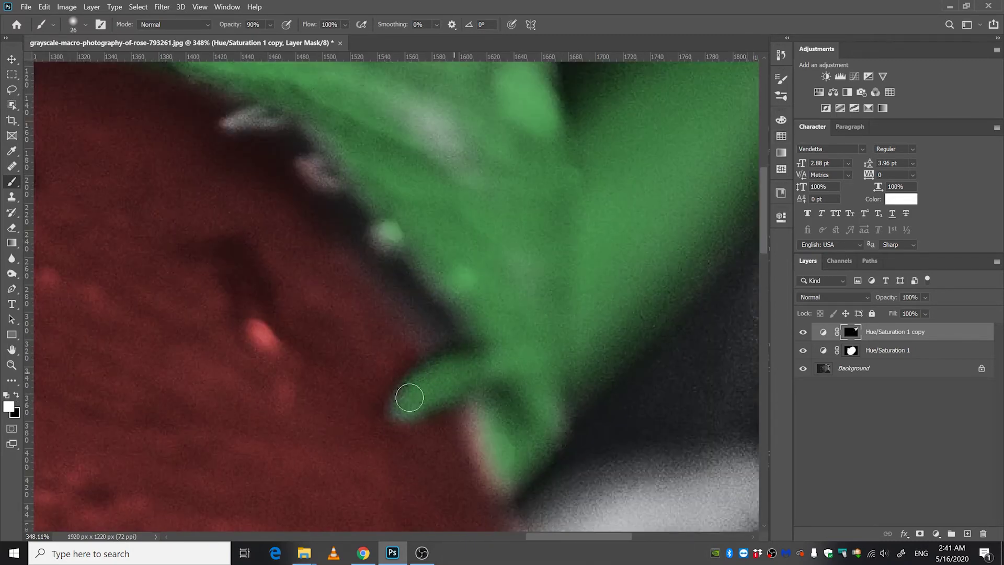
pyautogui.moveTo(470, 173); pyautogui.dragTo(283, 398)
pyautogui.moveTo(491, 218); pyautogui.dragTo(522, 217)
pyautogui.moveTo(489, 152); pyautogui.dragTo(492, 272)
pyautogui.moveTo(356, 308)
pyautogui.mouseDown()
pyautogui.moveTo(273, 271)
pyautogui.moveTo(509, 293)
pyautogui.moveTo(325, 313)
pyautogui.mouseUp()
pyautogui.scroll(-4, 274, 272)
pyautogui.moveTo(476, 491)
pyautogui.mouseDown()
pyautogui.moveTo(249, 203)
pyautogui.moveTo(365, 488)
pyautogui.moveTo(371, 242)
pyautogui.mouseUp()
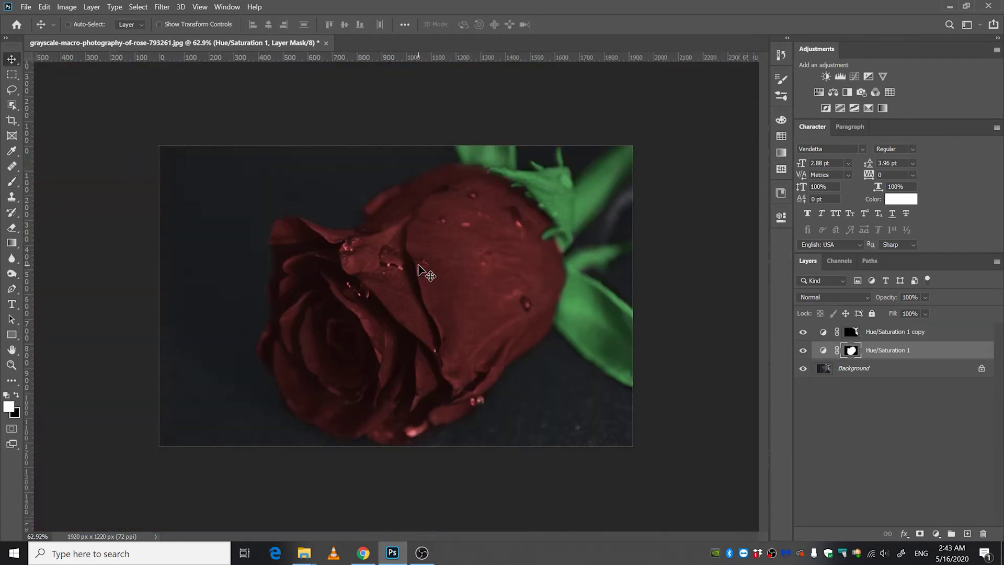
# Duplicate the green Hue/Saturation 1 copy layer and delete the new duplicate's layer mask.
pyautogui.click(887, 332)
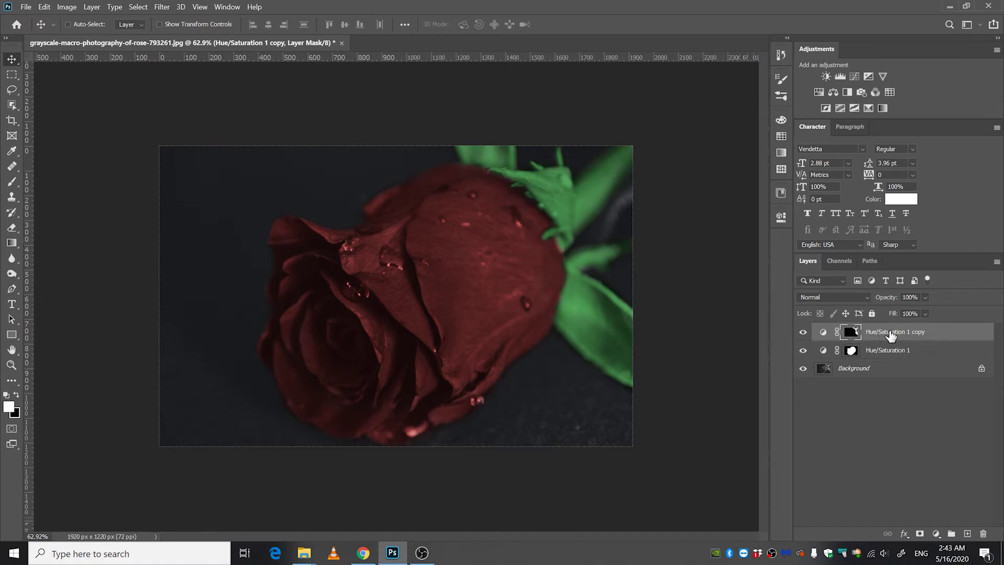
pyautogui.rightClick(891, 335)
pyautogui.click(753, 98)
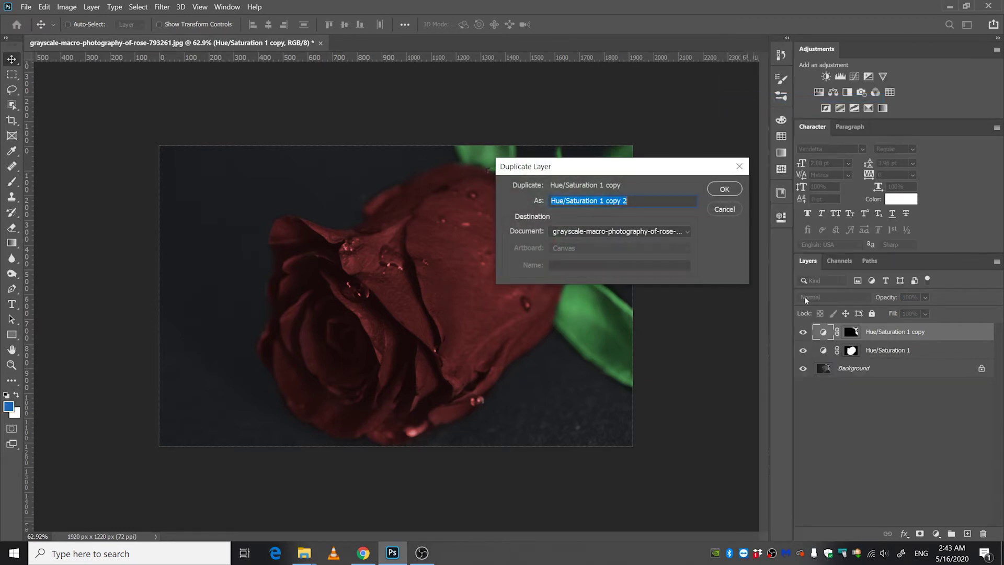
pyautogui.click(727, 188)
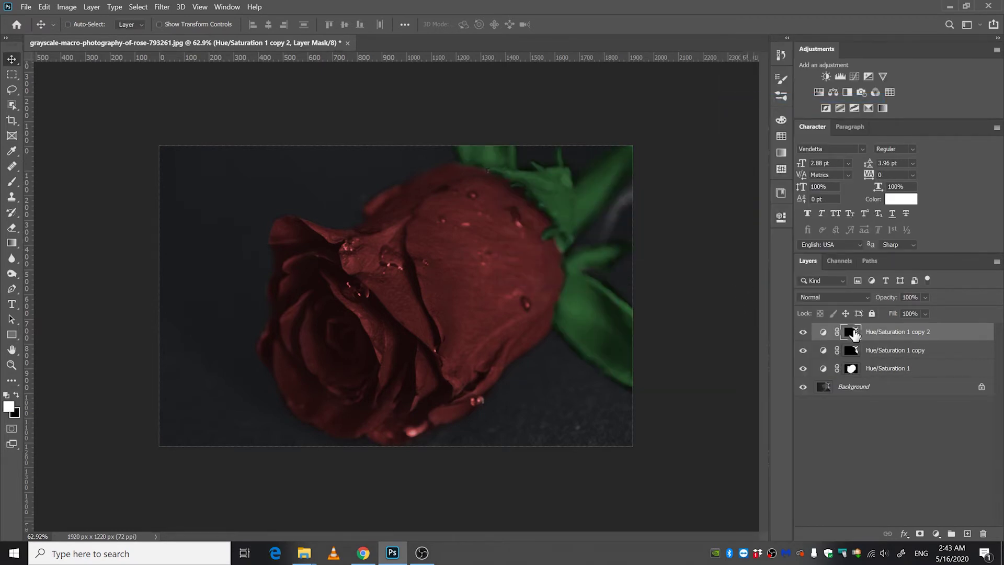
pyautogui.rightClick(853, 335)
pyautogui.click(878, 350)
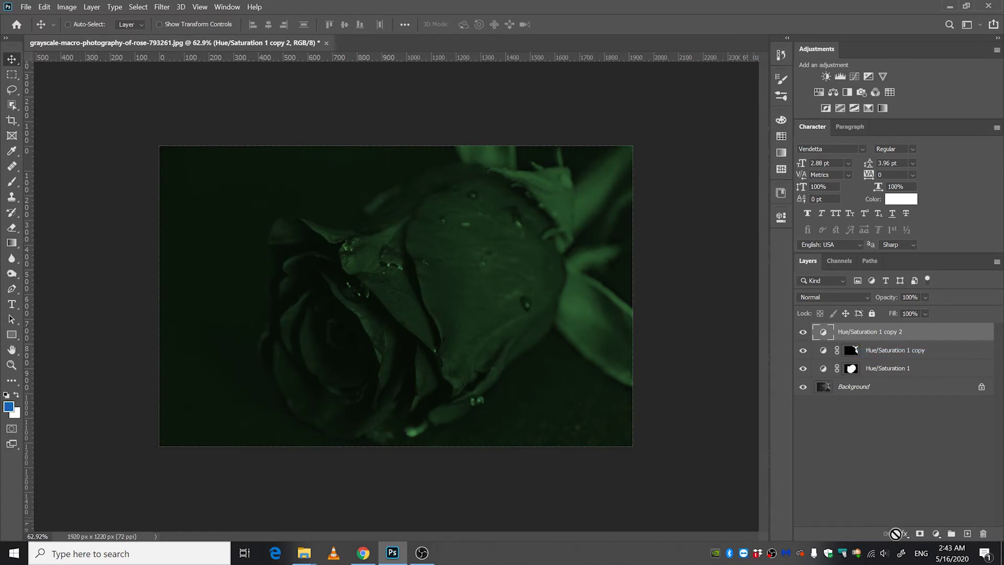
# Add a layer mask to the Hue/Saturation 1 copy 2 layer and set the adjustment's Hue to 234 for a blue tint.
pyautogui.click(920, 534)
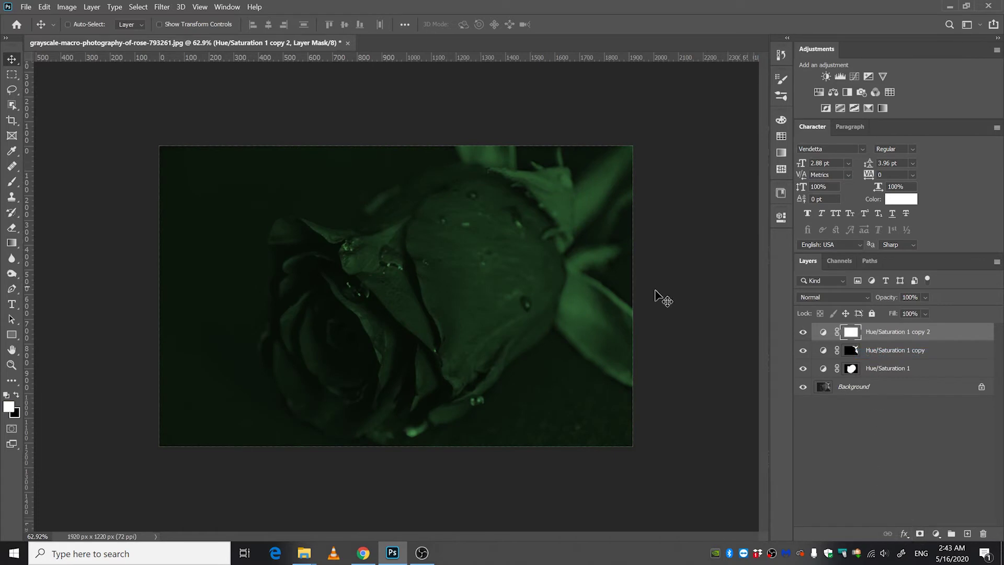
pyautogui.click(830, 328)
pyautogui.doubleClick(826, 332)
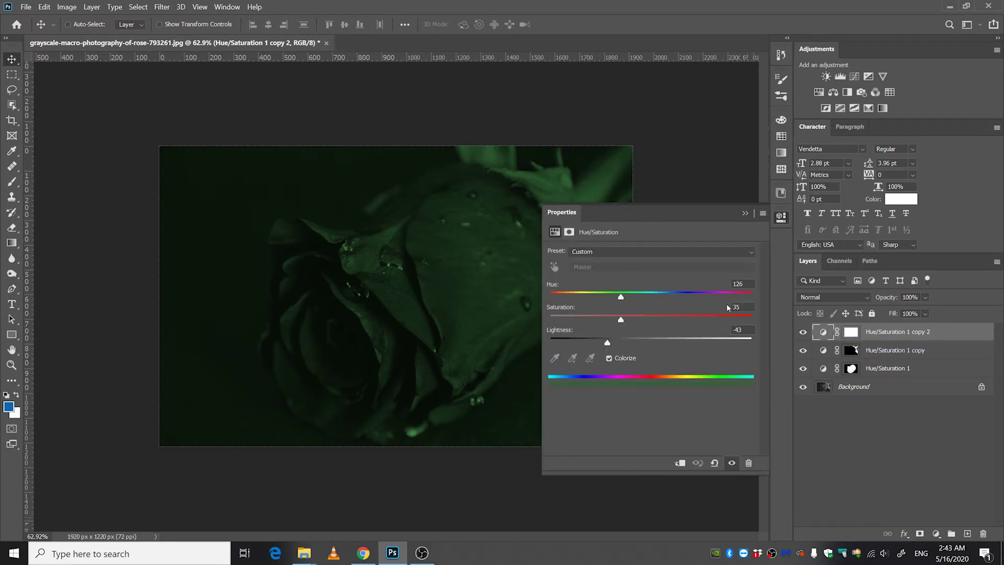
pyautogui.moveTo(622, 298); pyautogui.dragTo(670, 305)
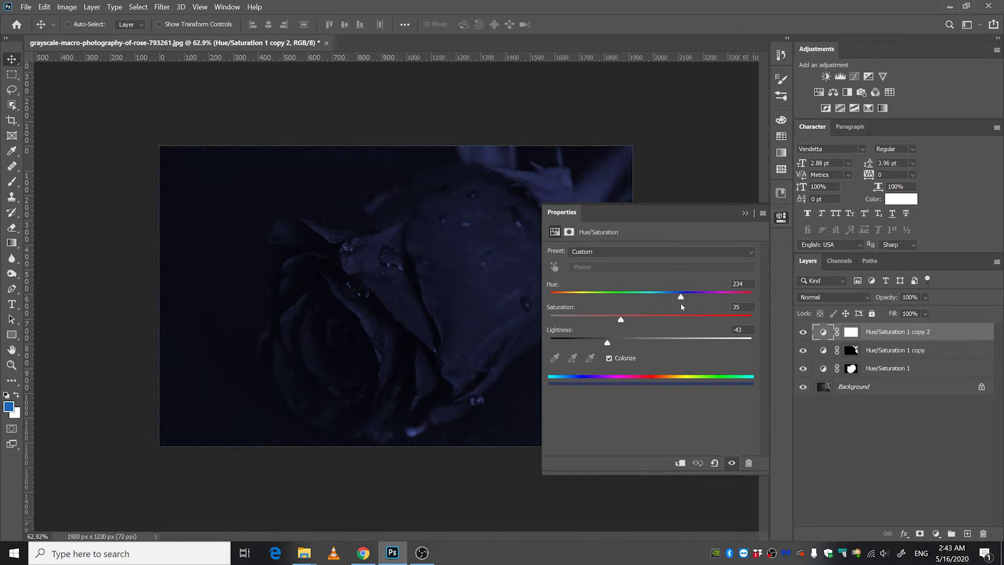
pyautogui.click(744, 213)
# Invert the Hue/Saturation 1 copy 2 mask to black and brush white over the background around the rose, stem and leaves.
pyautogui.click(852, 332)
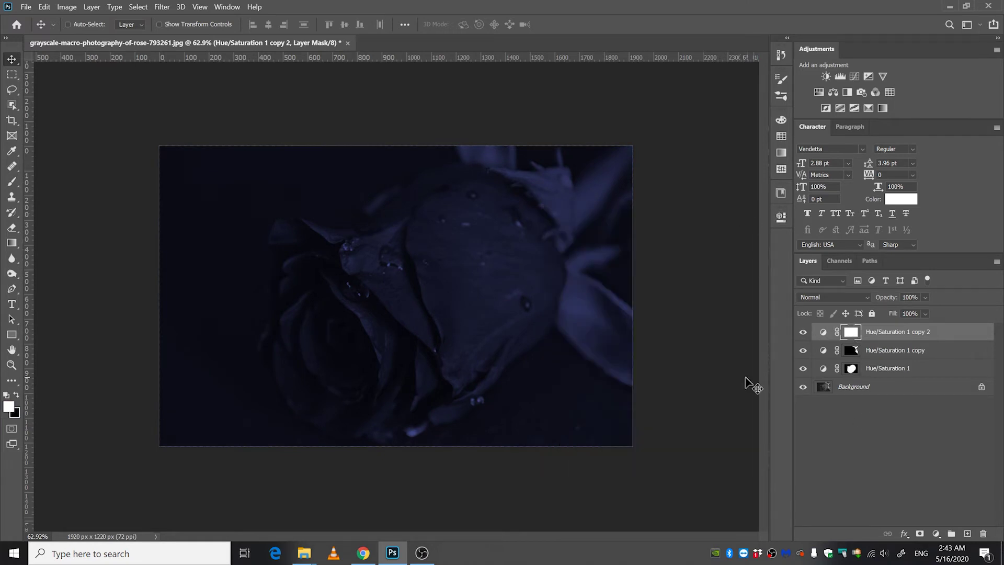
pyautogui.hotkey('ctrl', 'i')
pyautogui.press('b')
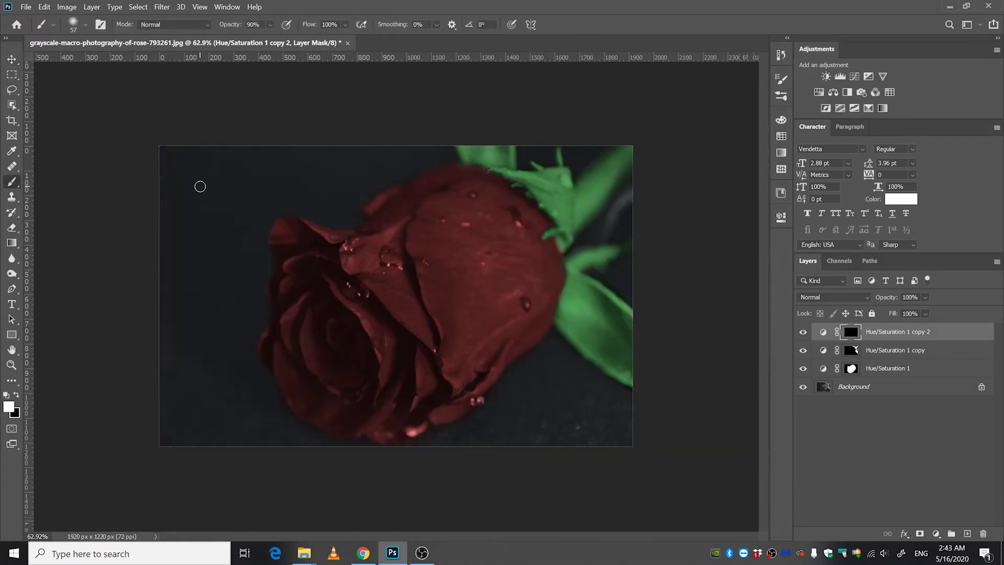
pyautogui.moveTo(204, 152)
pyautogui.mouseDown()
pyautogui.moveTo(179, 248)
pyautogui.moveTo(201, 459)
pyautogui.moveTo(172, 445)
pyautogui.moveTo(250, 476)
pyautogui.moveTo(366, 492)
pyautogui.moveTo(562, 462)
pyautogui.mouseUp()
pyautogui.moveTo(462, 430); pyautogui.dragTo(430, 439)
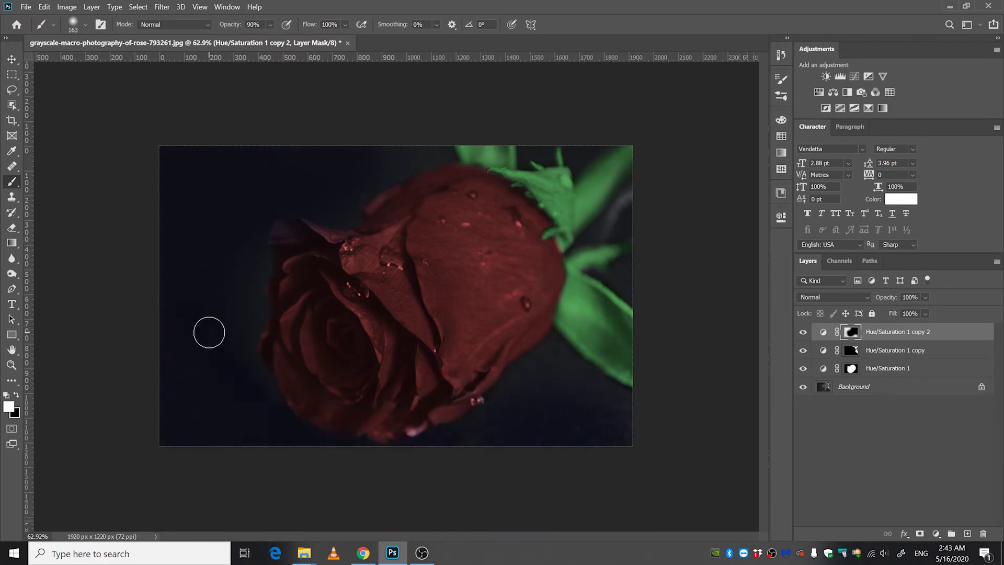
pyautogui.moveTo(247, 334)
pyautogui.mouseDown()
pyautogui.moveTo(331, 197)
pyautogui.moveTo(360, 173)
pyautogui.moveTo(544, 151)
pyautogui.moveTo(617, 224)
pyautogui.mouseUp()
pyautogui.scroll(1, 436, 305)
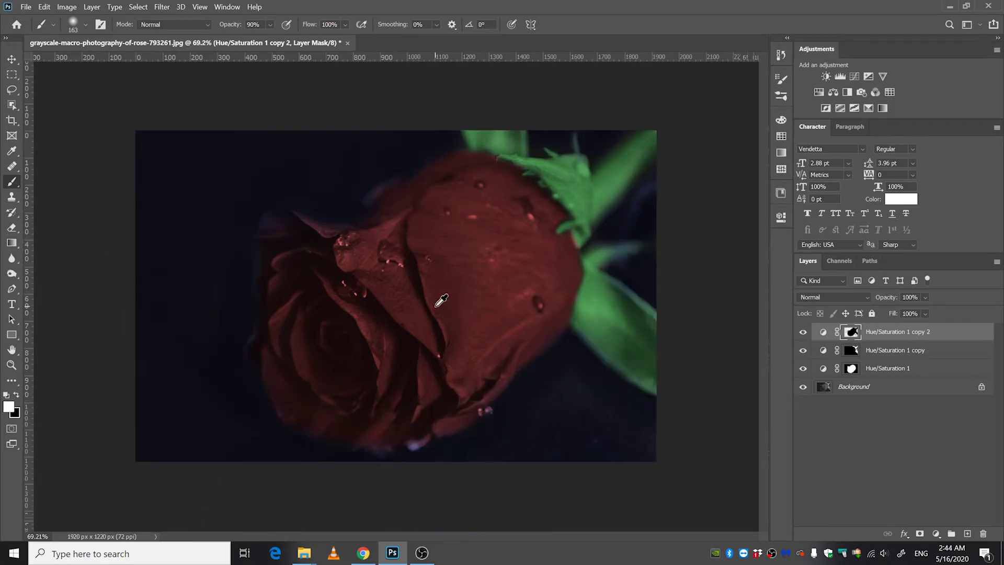
pyautogui.moveTo(590, 293)
pyautogui.mouseDown()
pyautogui.moveTo(446, 448)
pyautogui.moveTo(303, 471)
pyautogui.moveTo(241, 395)
pyautogui.moveTo(243, 293)
pyautogui.mouseUp()
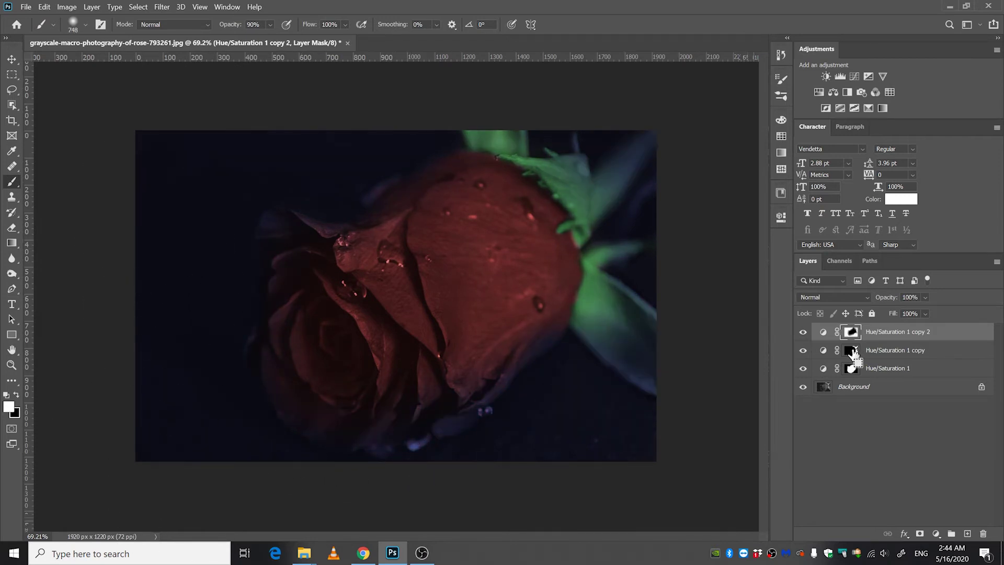
# Load the petal mask and the green mask as selections in turn, filling each with black on the blue adjustment's mask and deselecting.
pyautogui.moveTo(852, 354); pyautogui.dragTo(829, 372)
pyautogui.keyDown('ctrl'); pyautogui.click(851, 369); pyautogui.keyUp('ctrl')
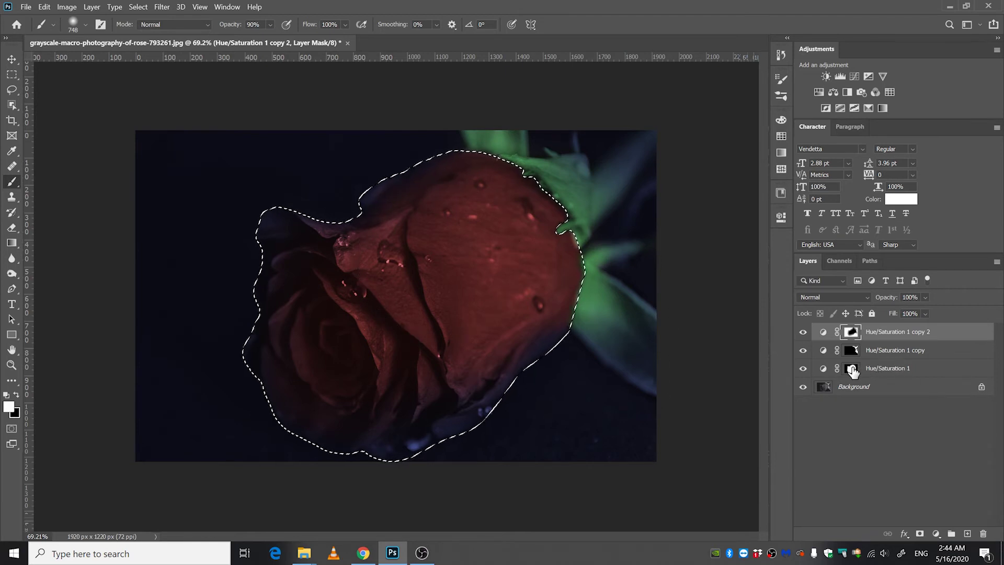
pyautogui.hotkey('ctrl', 'BackSpace')
pyautogui.hotkey('ctrl', 'd')
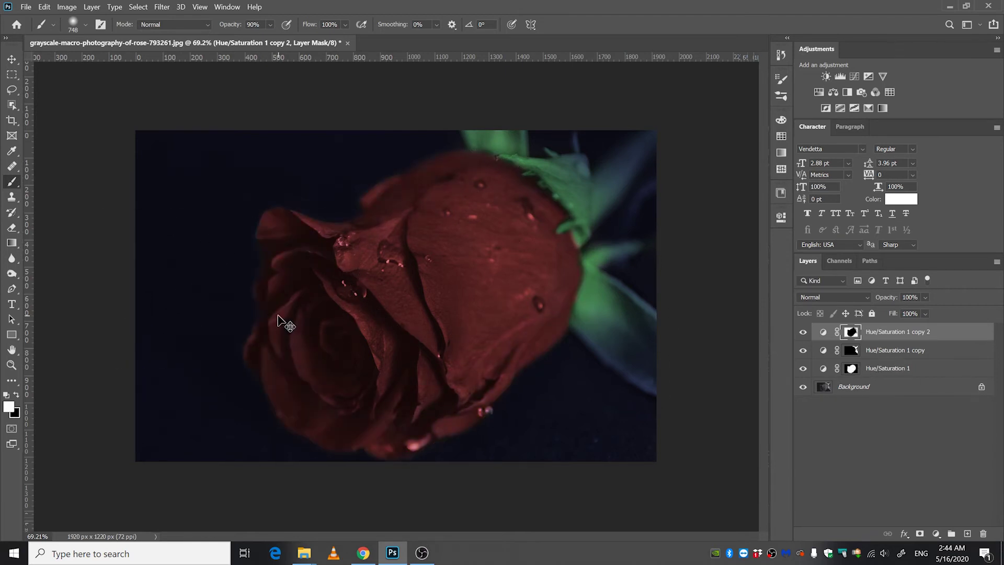
pyautogui.keyDown('ctrl'); pyautogui.click(851, 350); pyautogui.keyUp('ctrl')
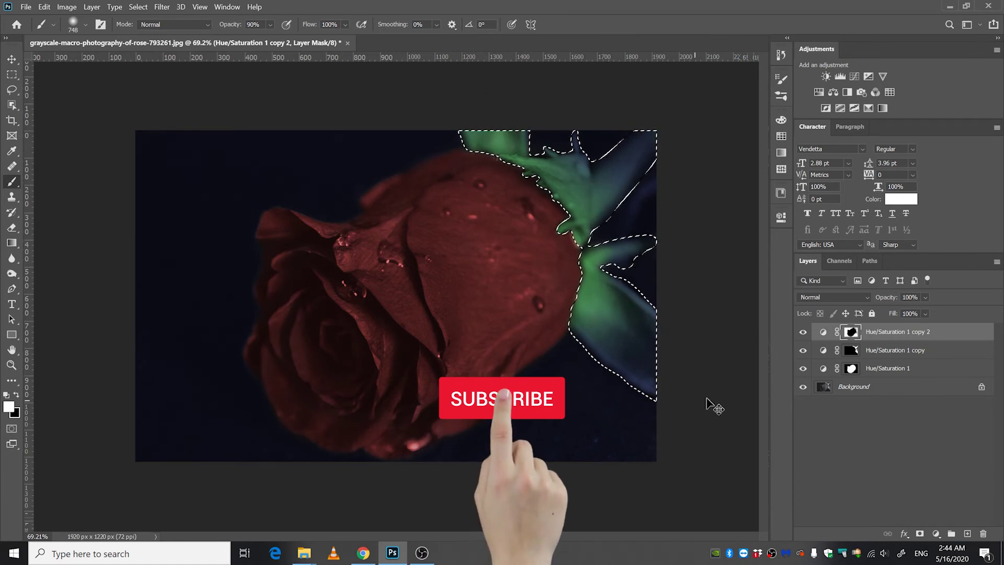
pyautogui.hotkey('ctrl', 'BackSpace')
pyautogui.hotkey('ctrl', 'd')
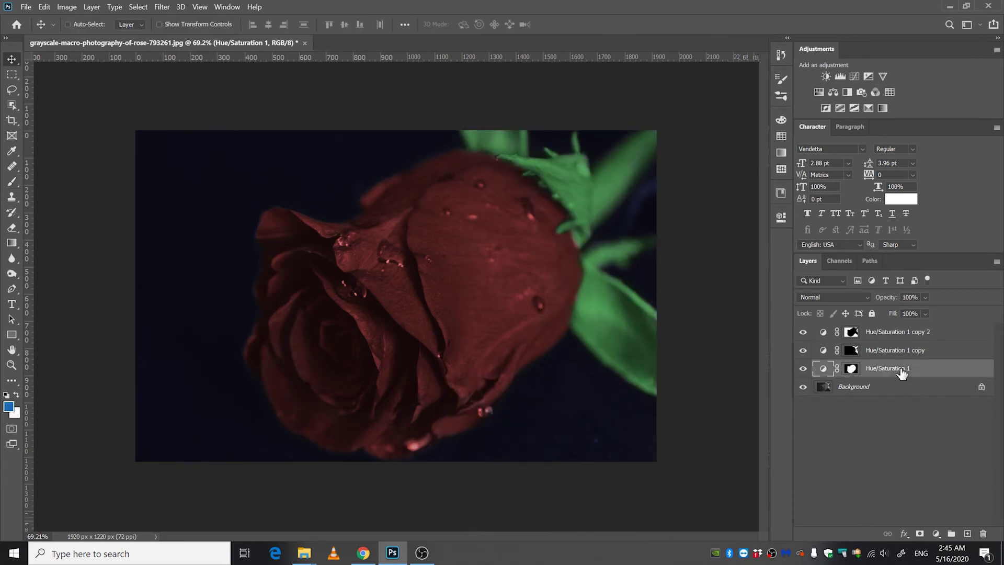
# Set the Hue/Saturation 1 layer's Blend If for the underlying layer to 0/18 in the shadows and 244/255 in the highlights.
pyautogui.rightClick(901, 370)
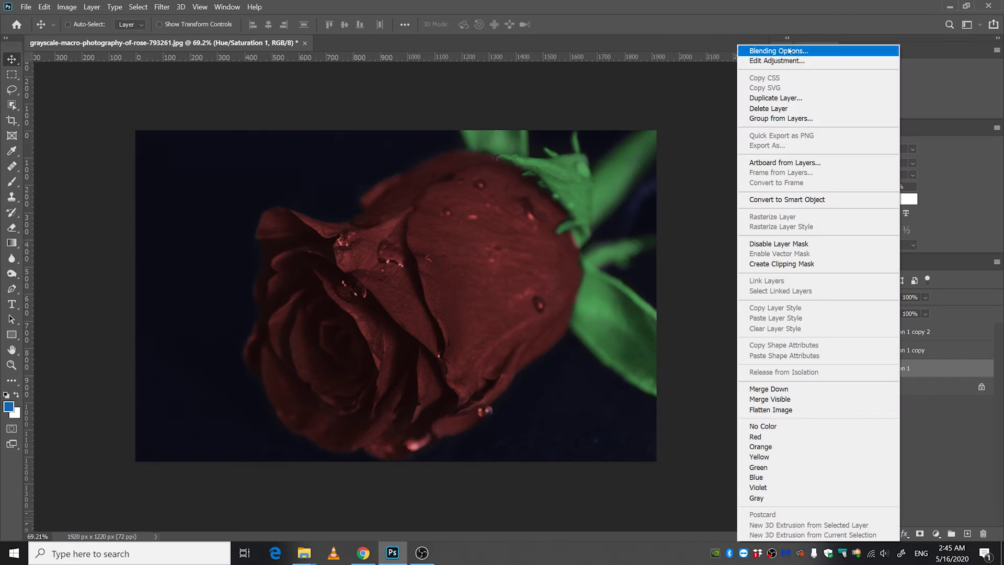
pyautogui.click(790, 50)
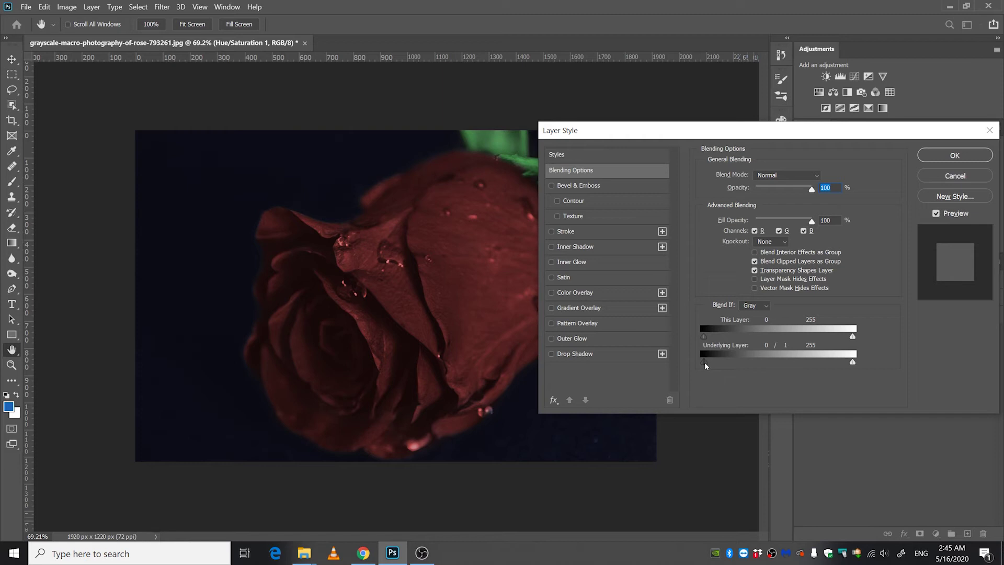
pyautogui.moveTo(713, 361); pyautogui.dragTo(730, 362)
pyautogui.moveTo(711, 133); pyautogui.dragTo(386, 128)
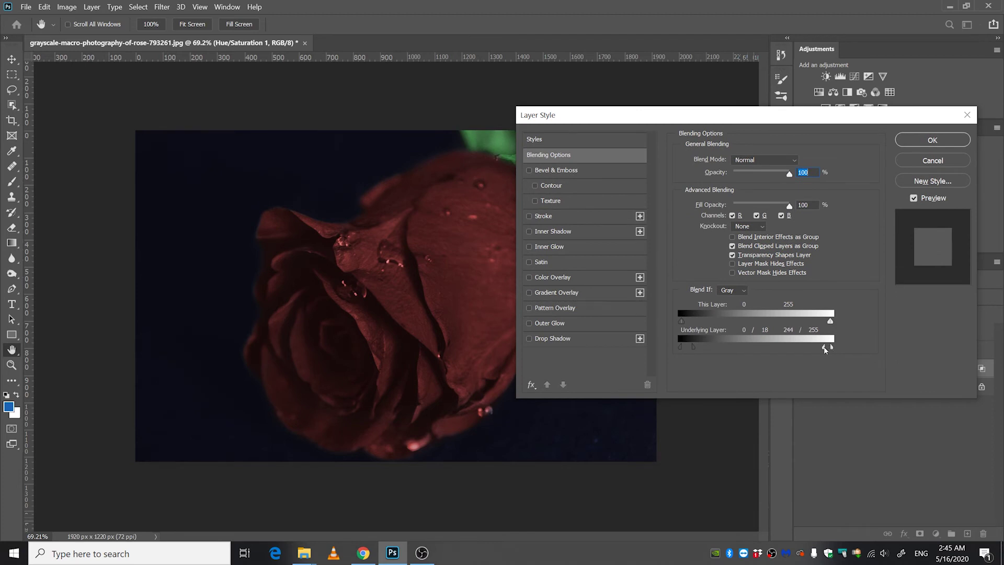
pyautogui.click(922, 138)
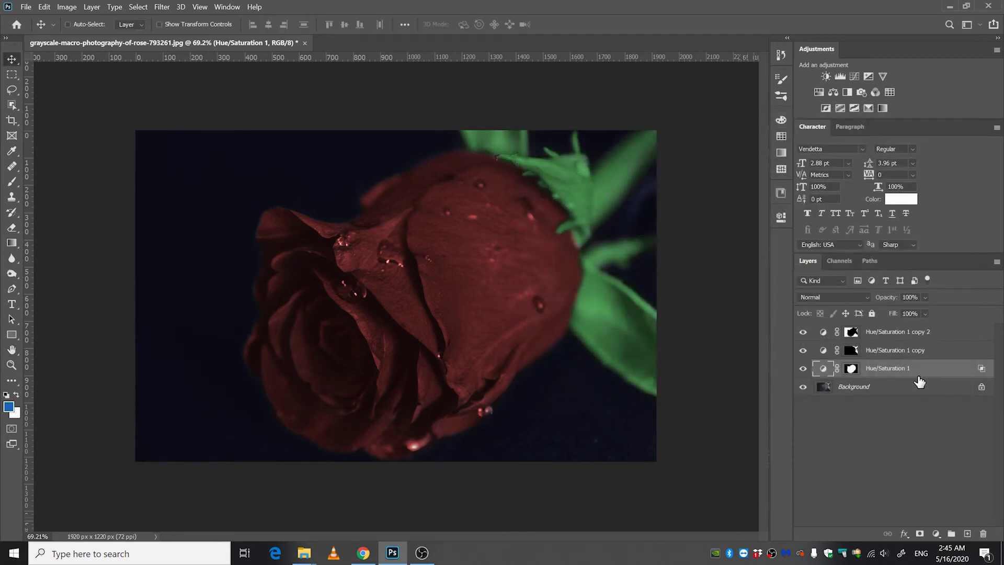
# Copy the Hue/Saturation 1 layer style and paste it onto the Hue/Saturation 1 copy and copy 2 layers.
pyautogui.rightClick(978, 371)
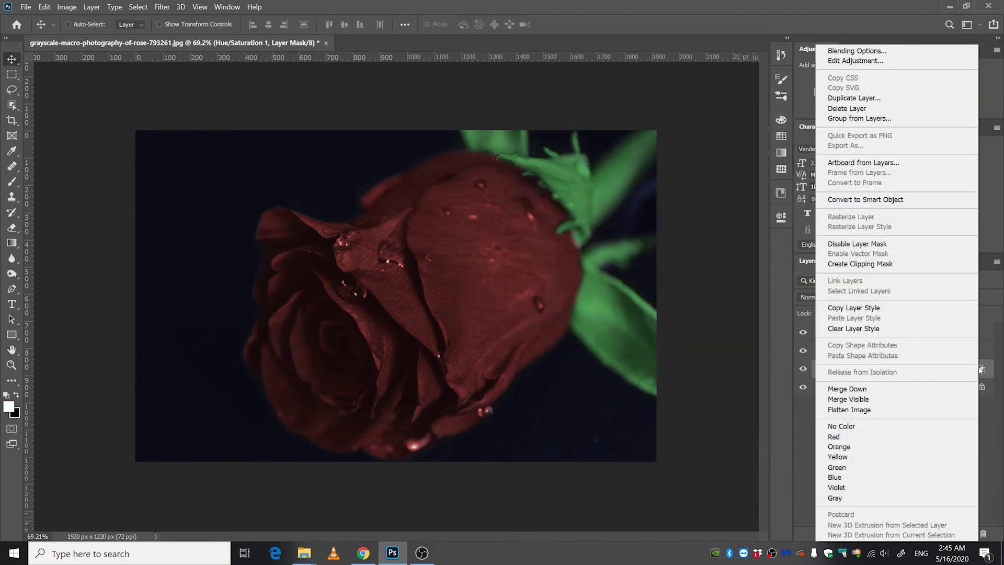
pyautogui.click(852, 308)
pyautogui.click(895, 351)
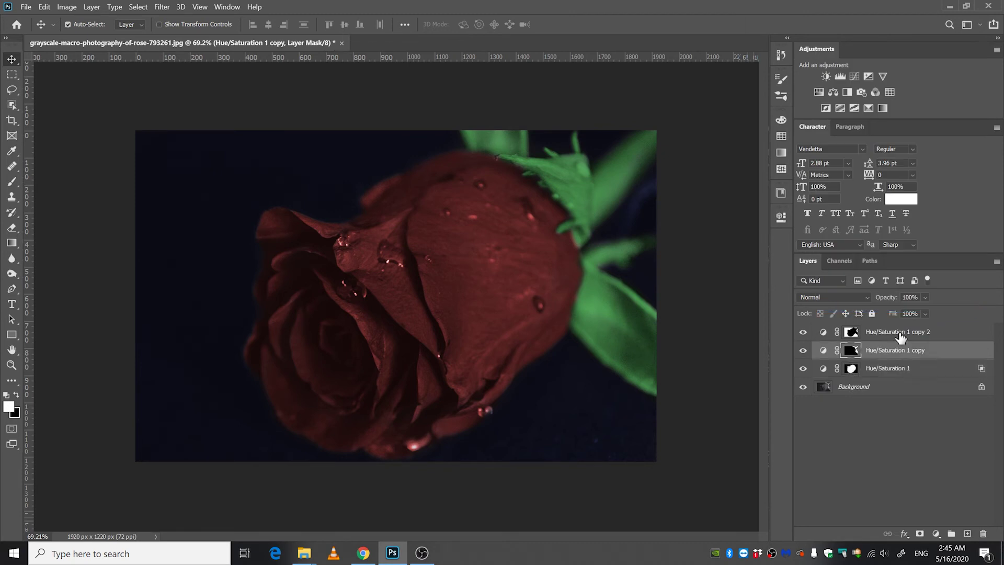
pyautogui.keyDown('ctrl'); pyautogui.click(897, 333); pyautogui.keyUp('ctrl')
pyautogui.rightClick(915, 350)
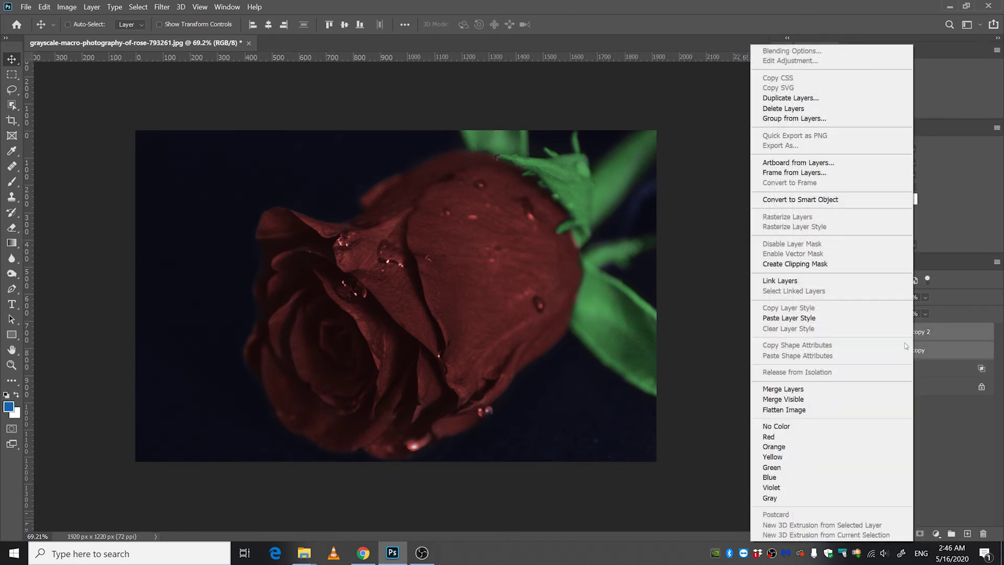
pyautogui.click(814, 317)
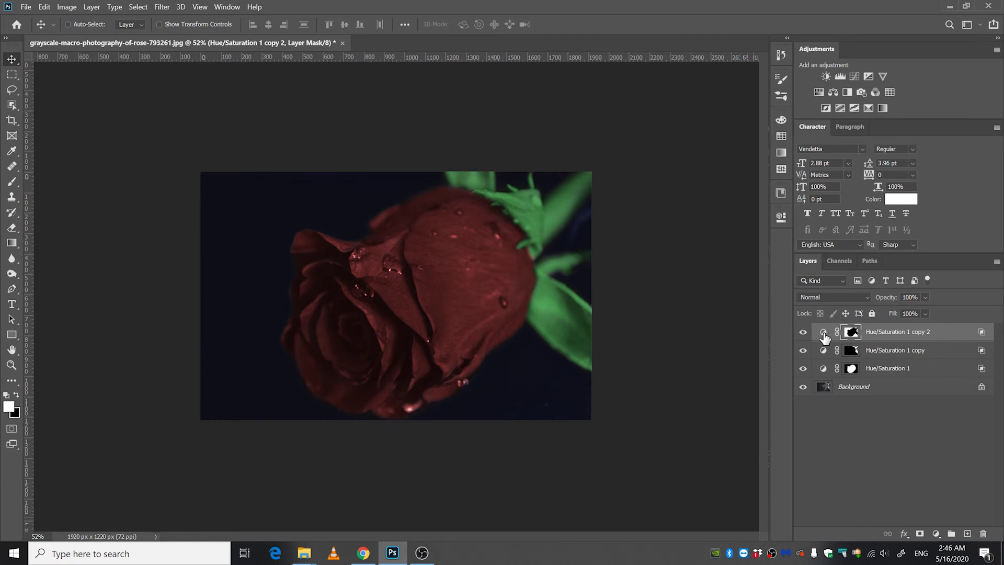
# Open the Hue/Saturation 1 copy 2 adjustment's settings.
pyautogui.doubleClick(823, 333)
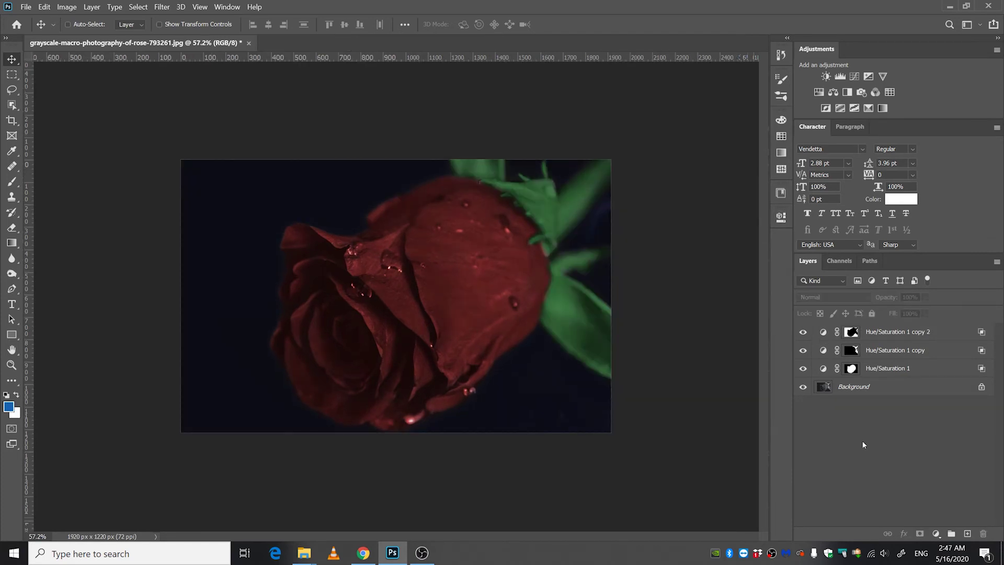
# Add a Curves adjustment above all layers and raise the RGB midtones with a point at Input 133, Output 160.
pyautogui.click(936, 534)
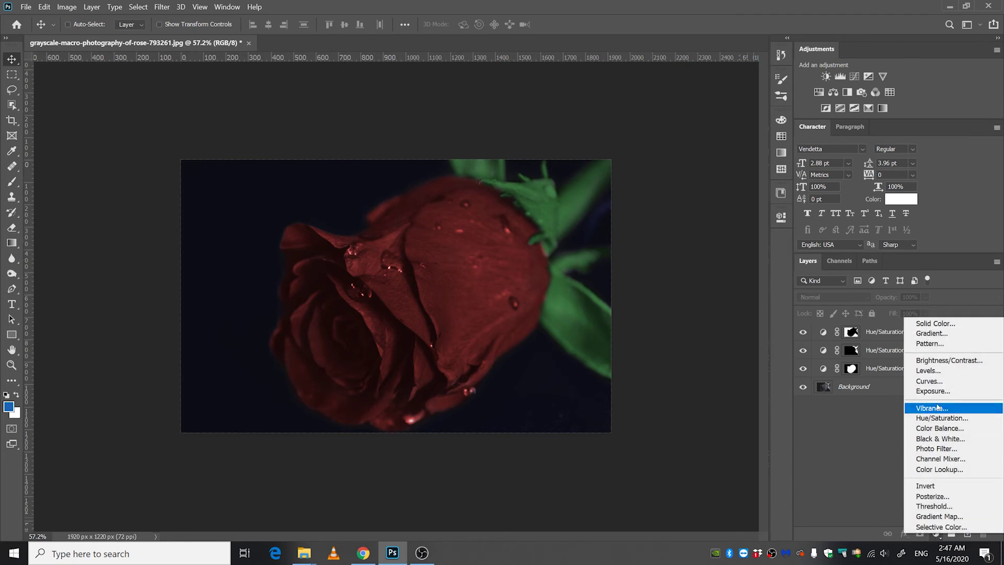
pyautogui.click(939, 382)
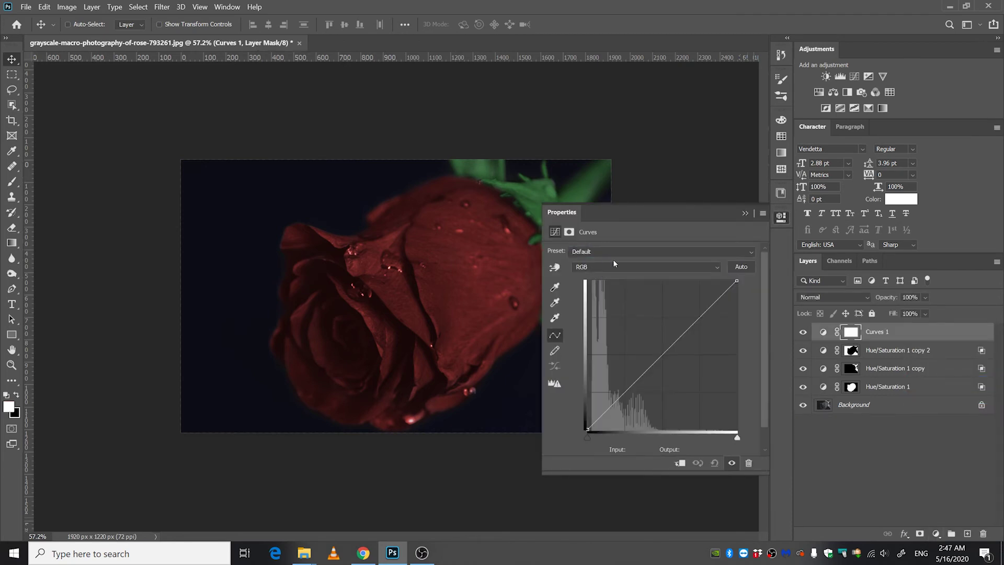
pyautogui.moveTo(664, 351); pyautogui.dragTo(666, 336)
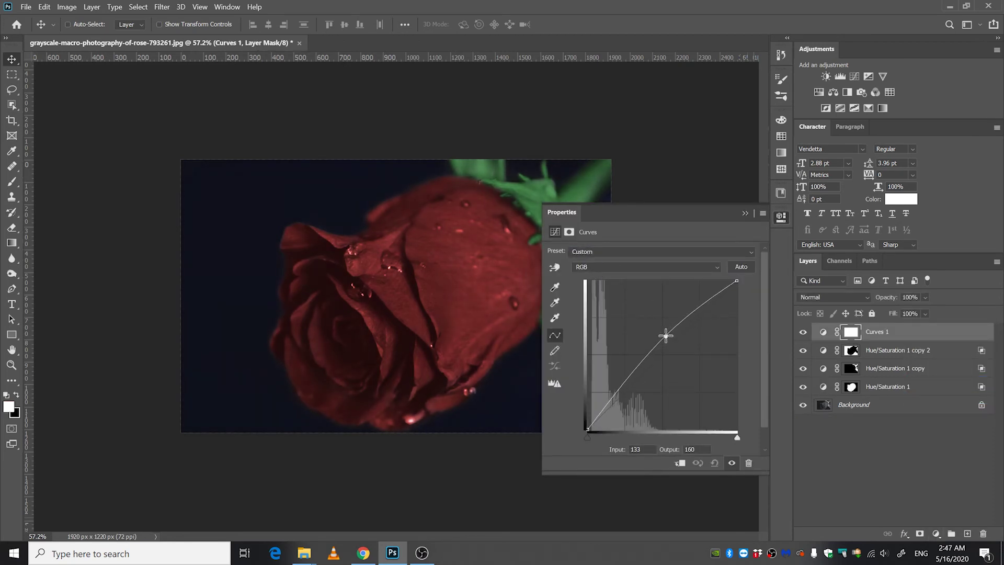
pyautogui.click(745, 213)
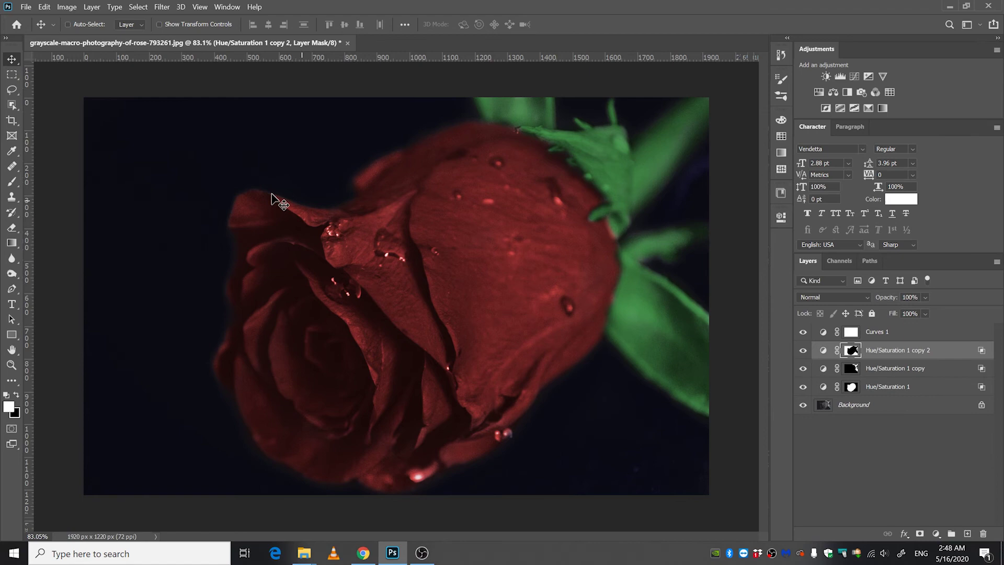
# Brush white on the Hue/Saturation 1 copy 2 mask along the rose's outer edges to clean up the blue background.
pyautogui.press('b')
pyautogui.scroll(9, 194, 265)
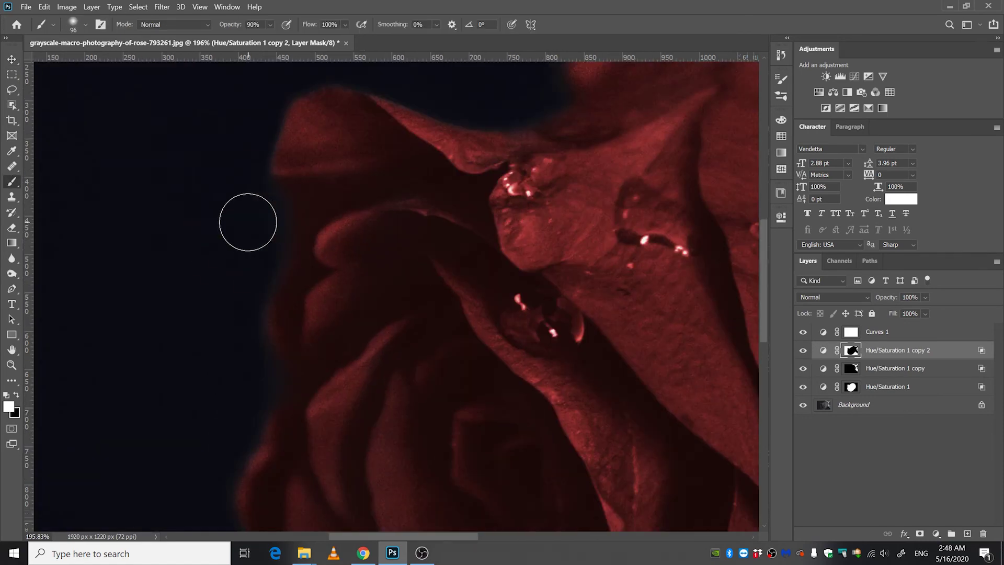
pyautogui.moveTo(246, 438); pyautogui.dragTo(349, 152)
pyautogui.moveTo(743, 209); pyautogui.dragTo(36, 285)
pyautogui.moveTo(529, 220); pyautogui.dragTo(265, 505)
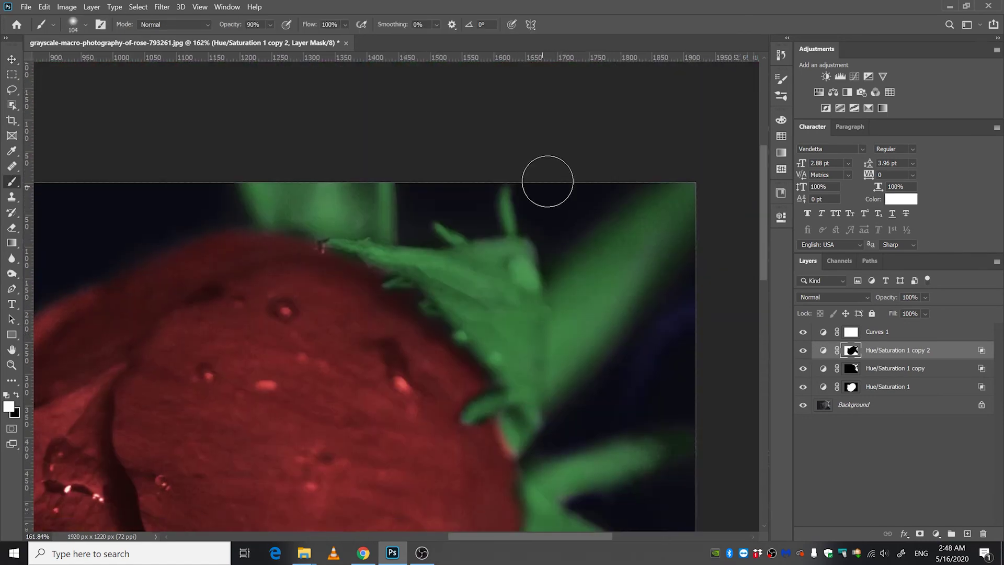